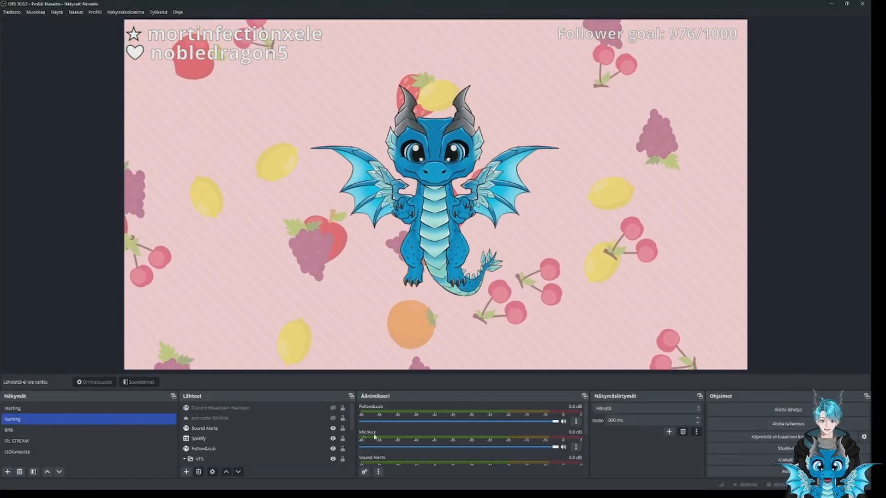
- Add a new browser source named "heartrate" to the Gaming scene
left_click(210, 460)
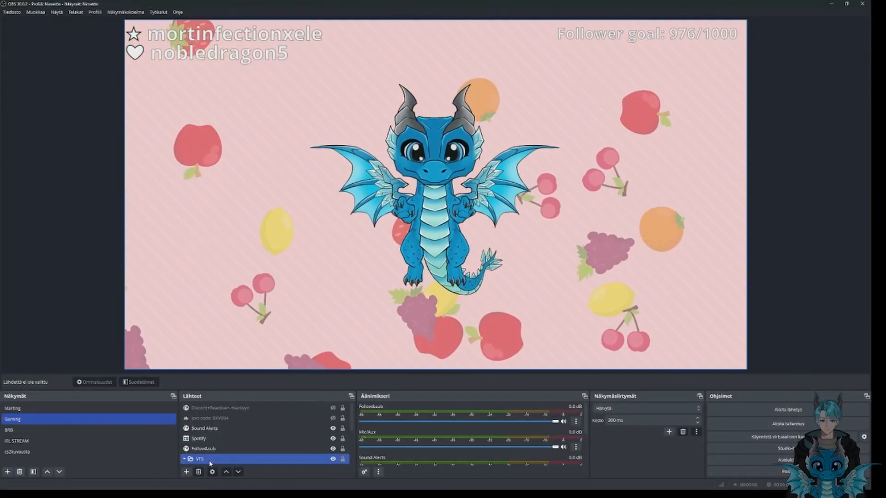
left_click(187, 472)
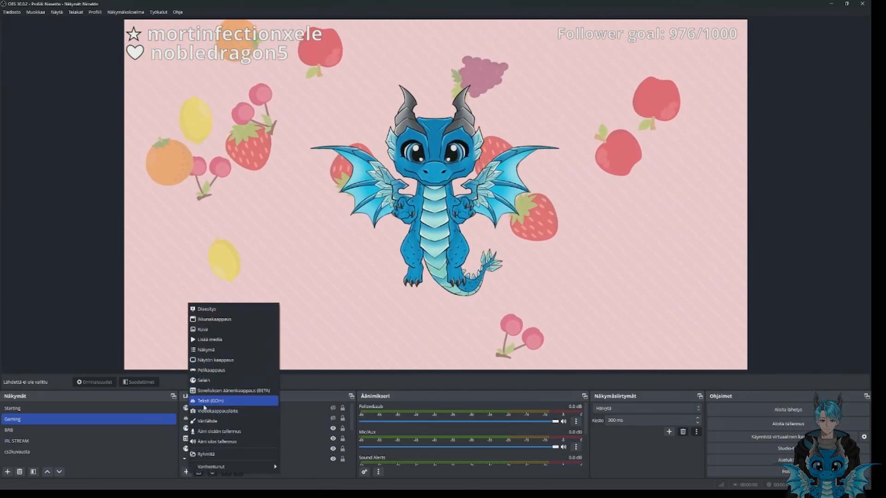
left_click(209, 382)
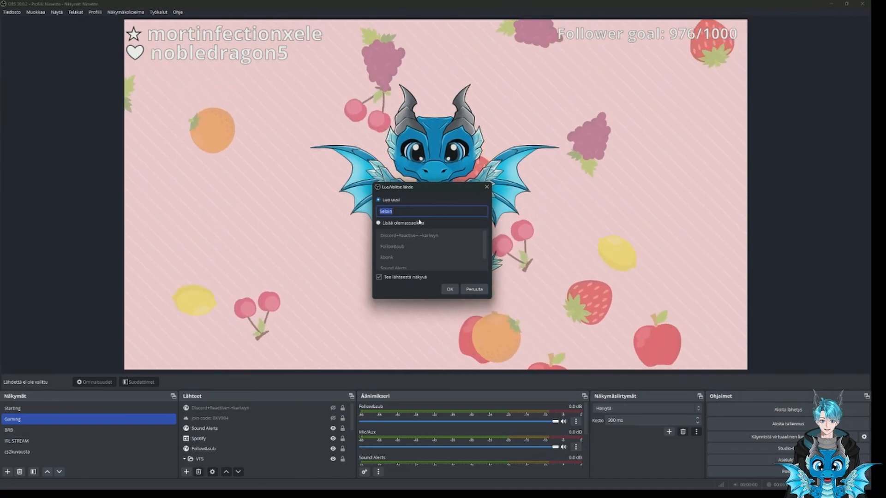
type("heartrate")
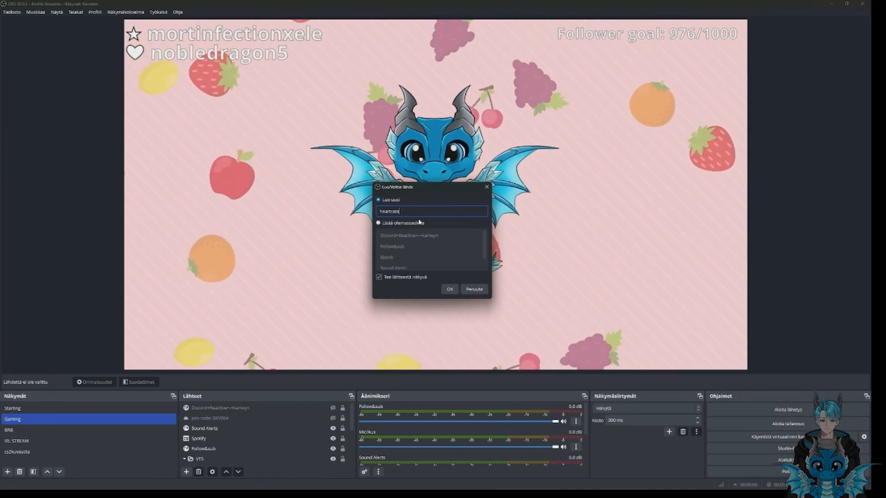
left_click(450, 290)
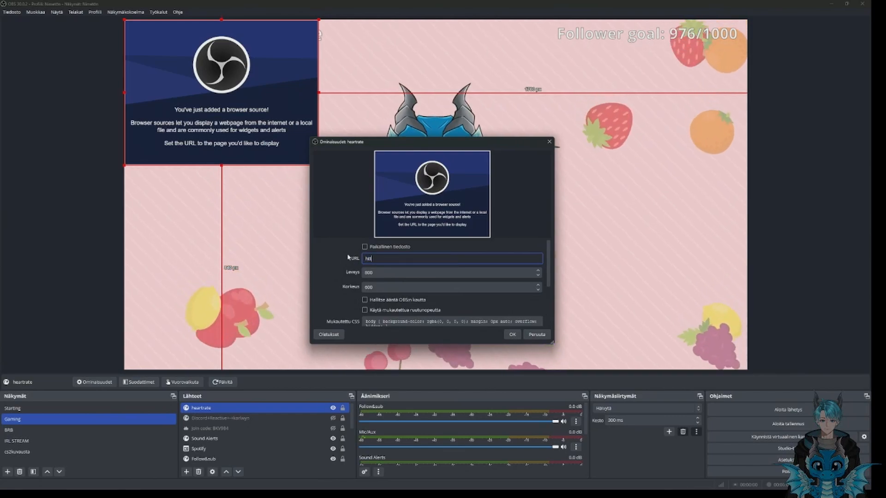
type("https://")
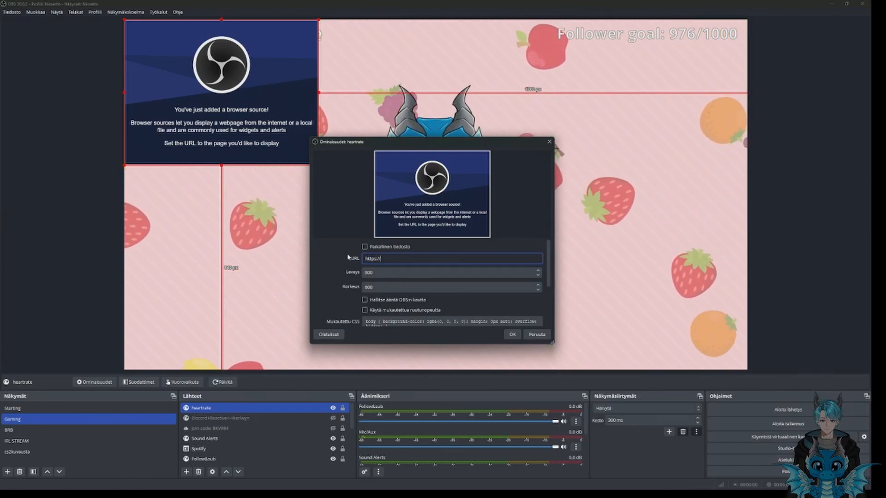
type("app")
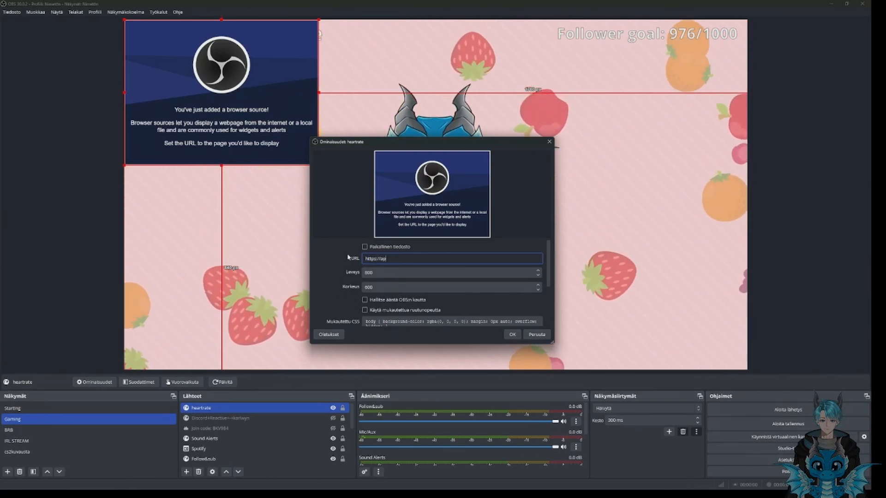
type(".")
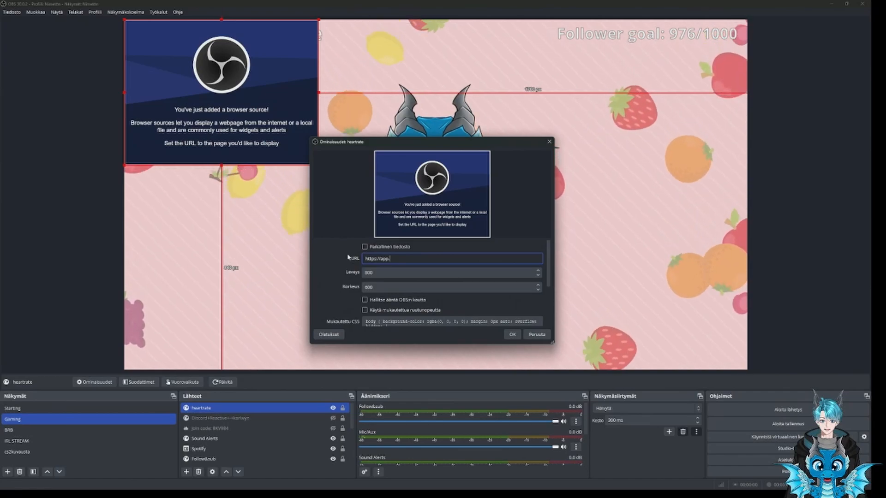
type("hypera")
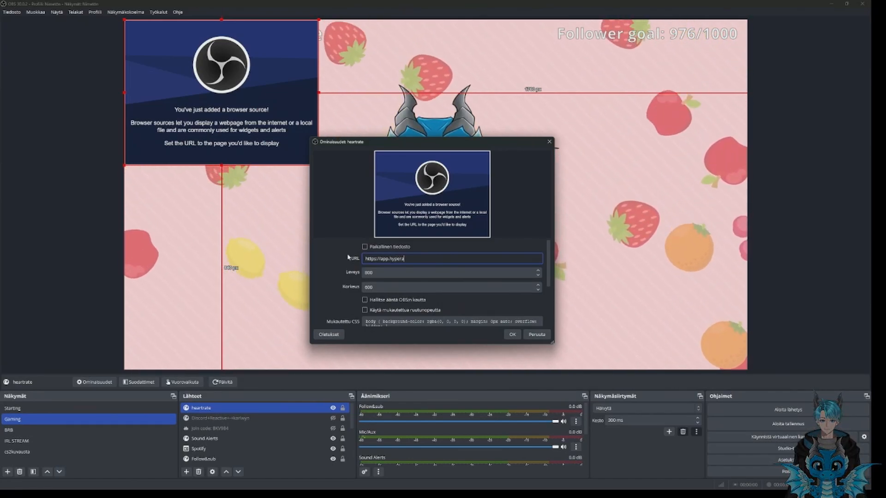
type("te.io/")
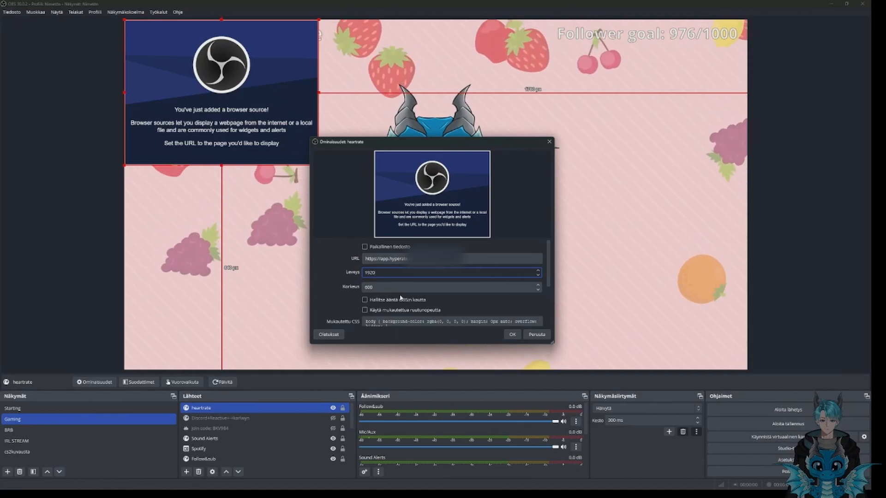
key("Tab")
type("1080")
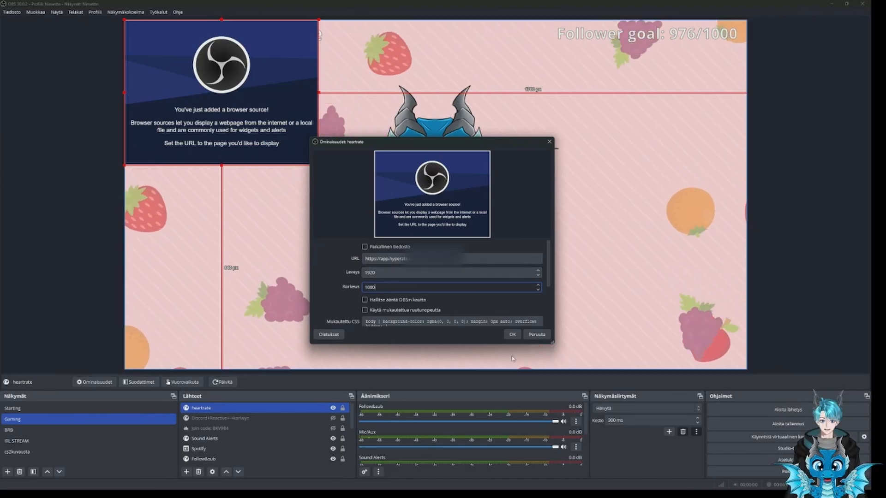
left_click(515, 337)
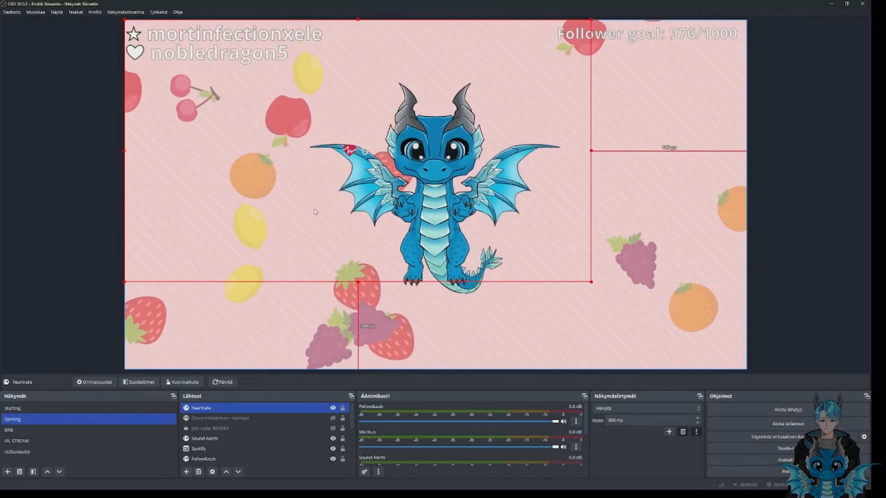
- Enlarge the heartrate source and place its heart reading in the lower-left corner of the canvas
left_click_drag(356, 231, 312, 322)
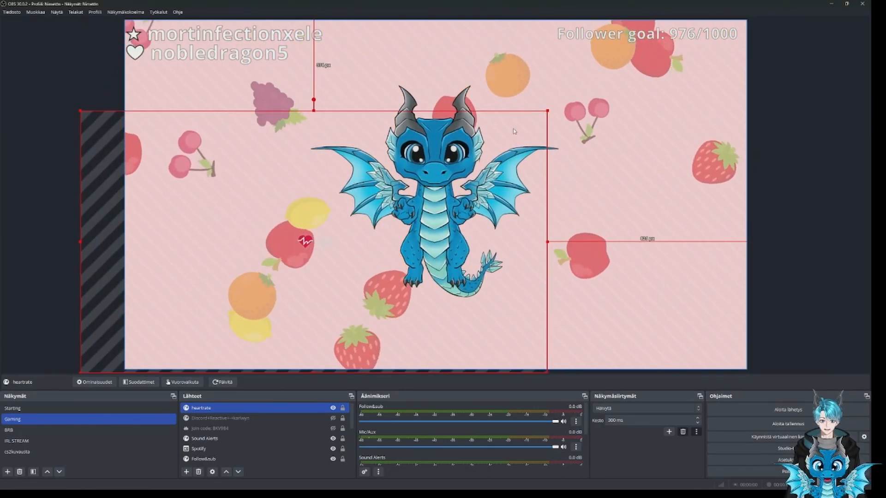
left_click_drag(547, 111, 746, 5)
left_click_drag(576, 167, 312, 332)
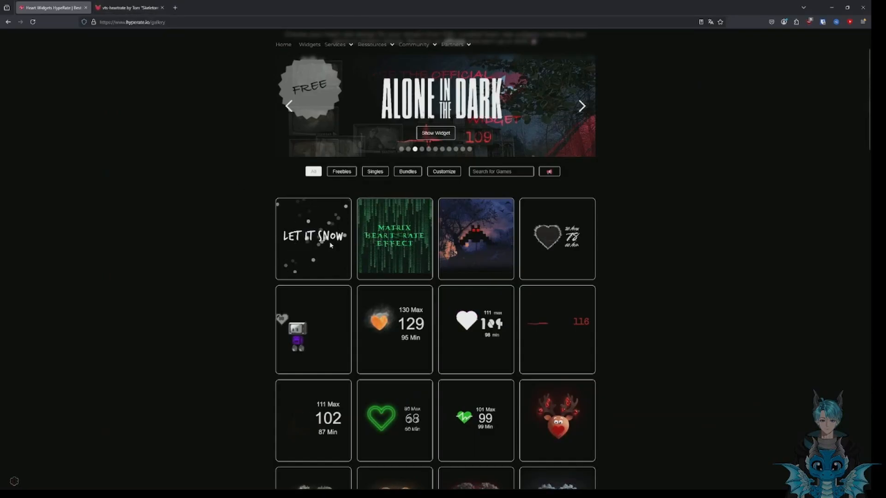
- Browse the HypeRate widget gallery in the web browser and copy the link of the pulse-line widget with maximum and minimum values
scroll(706, 298, "down", 5)
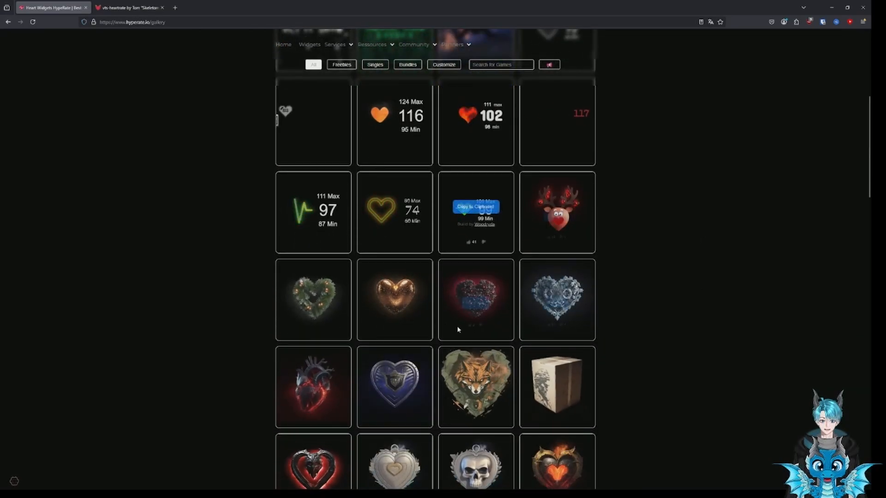
scroll(488, 218, "down", 5)
scroll(524, 262, "down", 5)
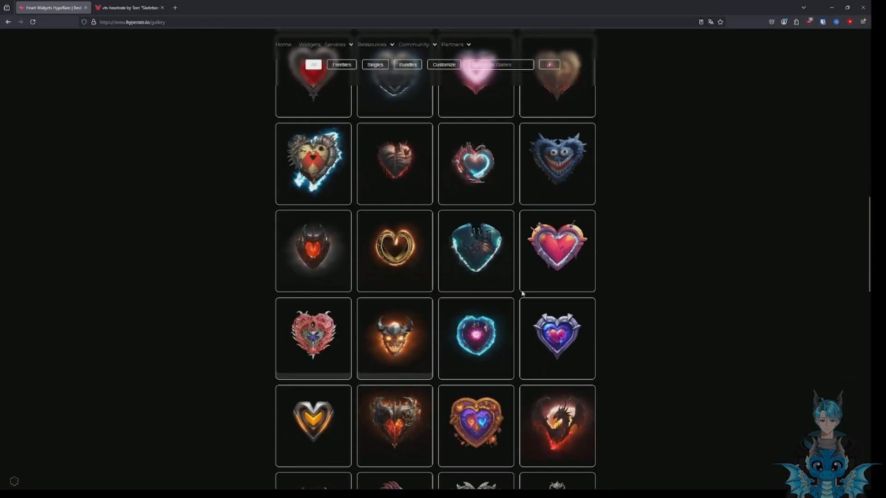
scroll(361, 210, "up", 15)
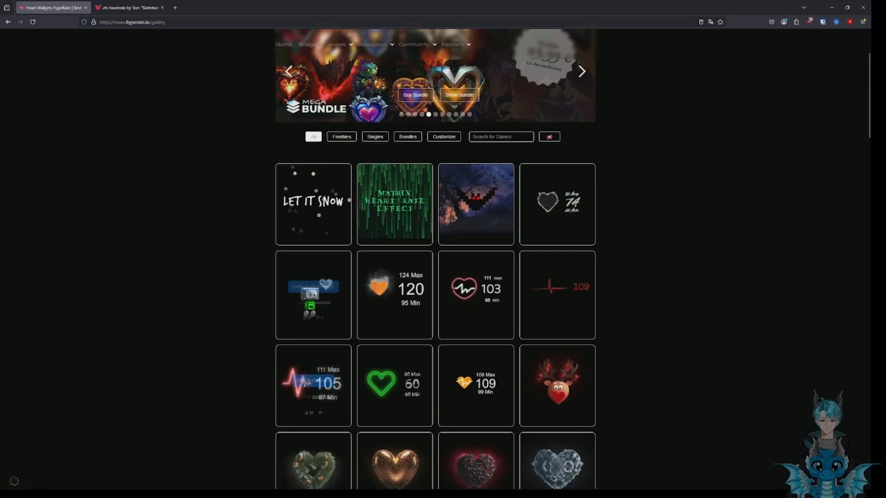
scroll(193, 360, "down", 1)
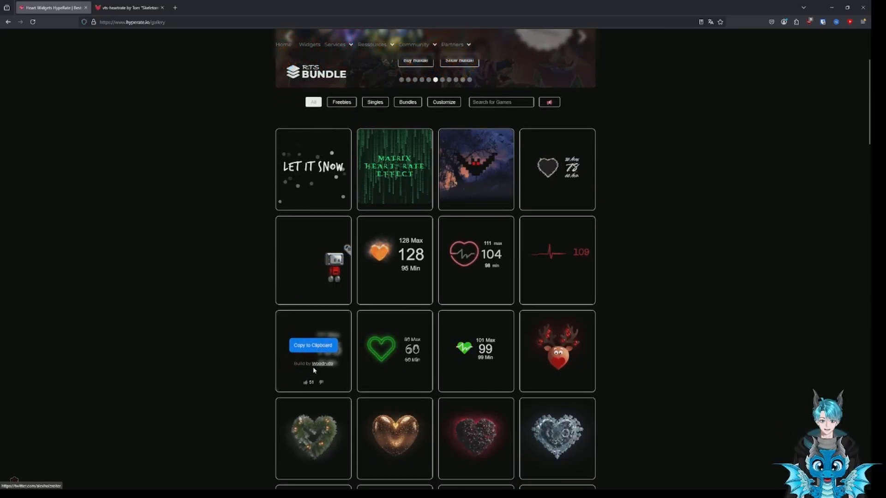
left_click(319, 345)
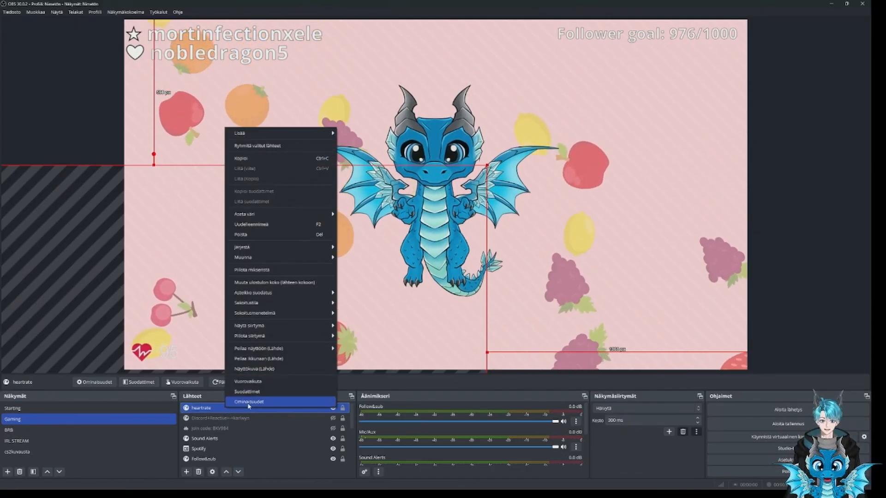
- Back in OBS, replace the heartrate source's URL with the copied widget link and reposition the widget in the canvas's lower-left corner
left_click(249, 369)
left_click(419, 259)
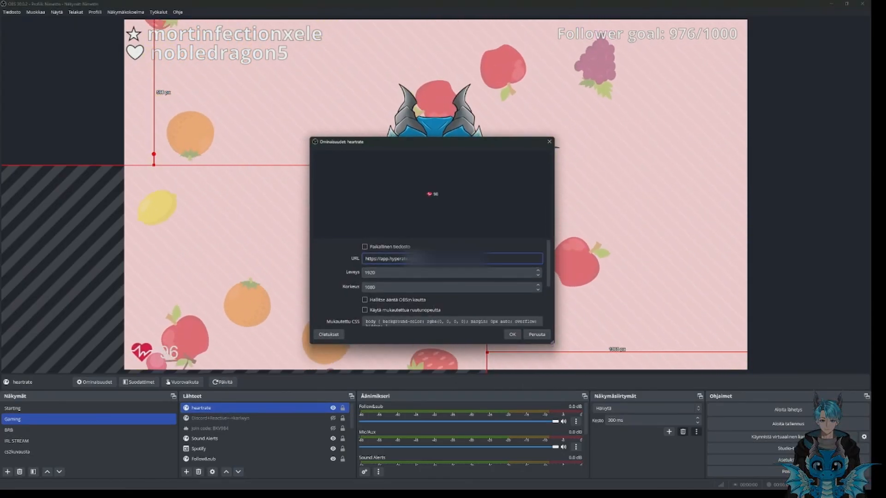
key("ctrl+v")
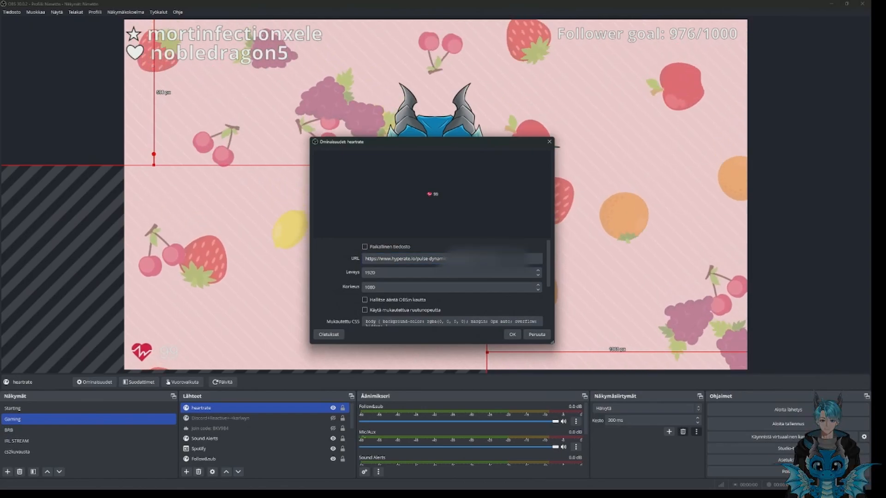
left_click(512, 335)
mouse_move(316, 329)
left_mouse_down()
mouse_move(340, 298)
mouse_move(318, 324)
left_mouse_up()
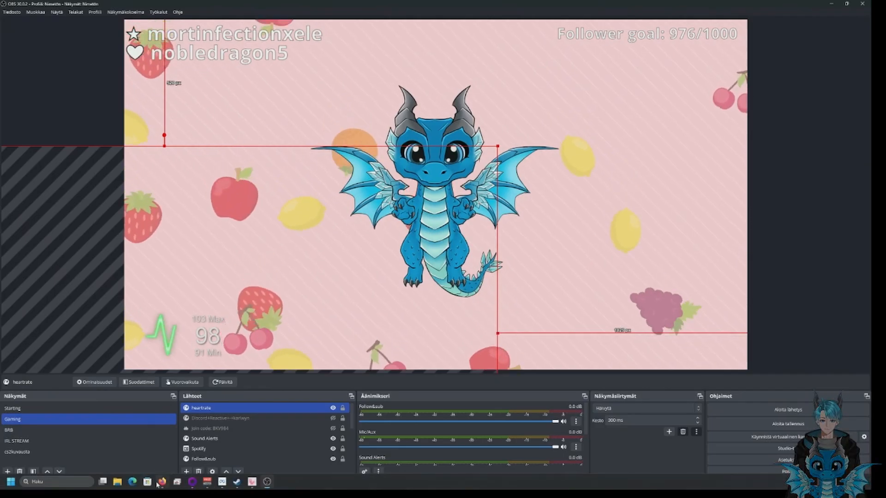
- Download vts-heartrate-v1.4.1.zip from the plugin's itch.io page in the web browser and open the archive
left_click(161, 482)
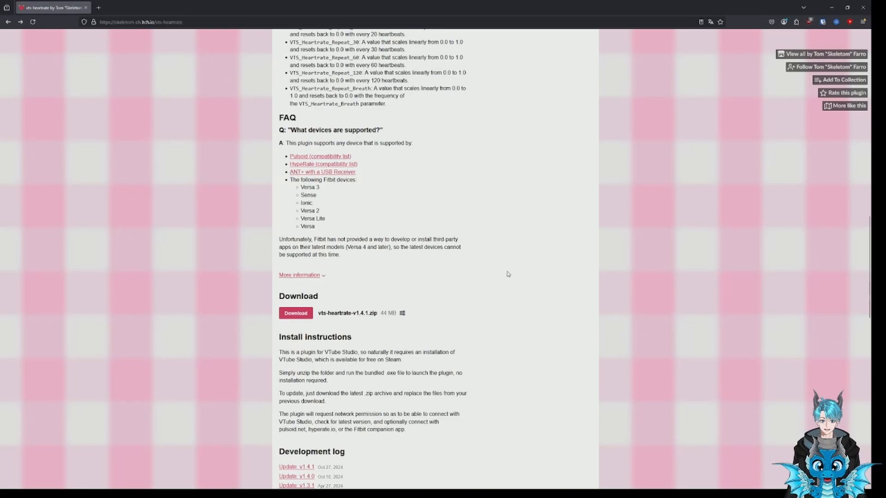
left_click(296, 314)
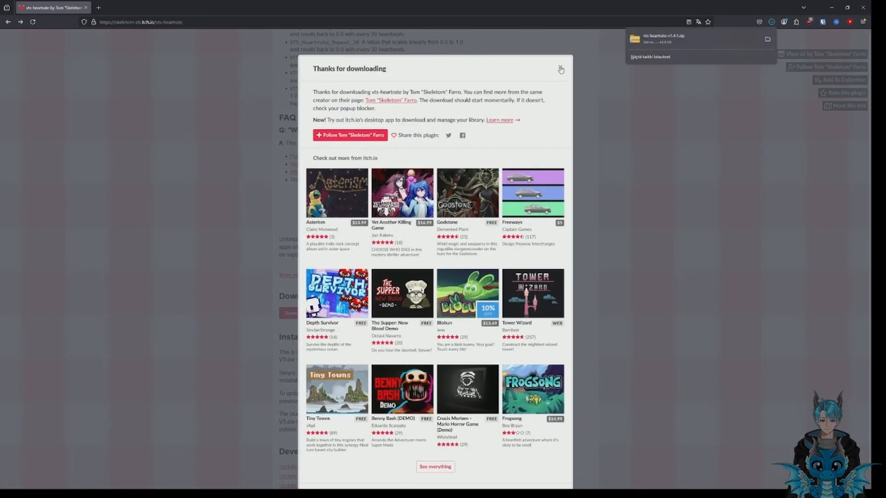
left_click(561, 69)
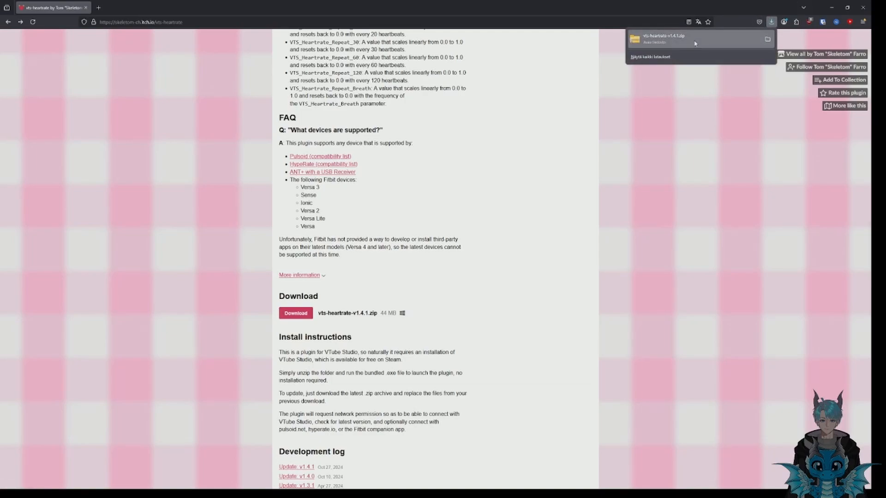
left_click(830, 5)
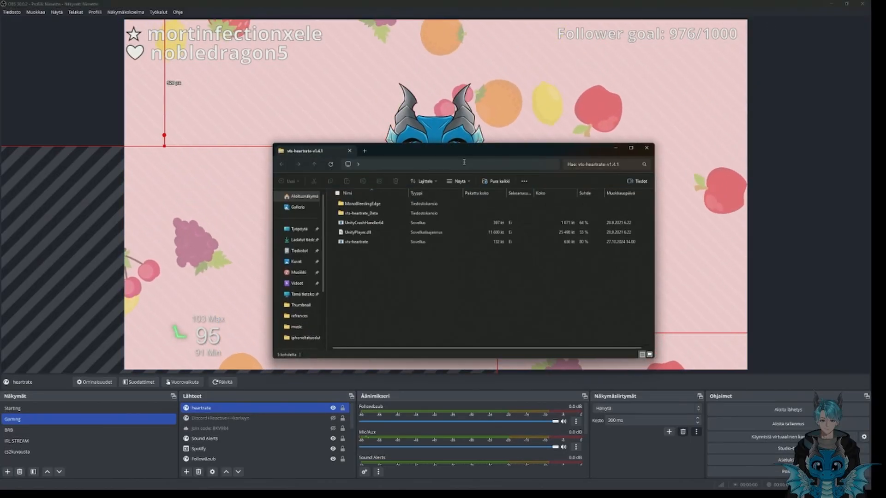
- Run vts-heartrate from the vtsratye folder and allow it to start despite Windows SmartScreen
left_click_drag(384, 153, 885, 203)
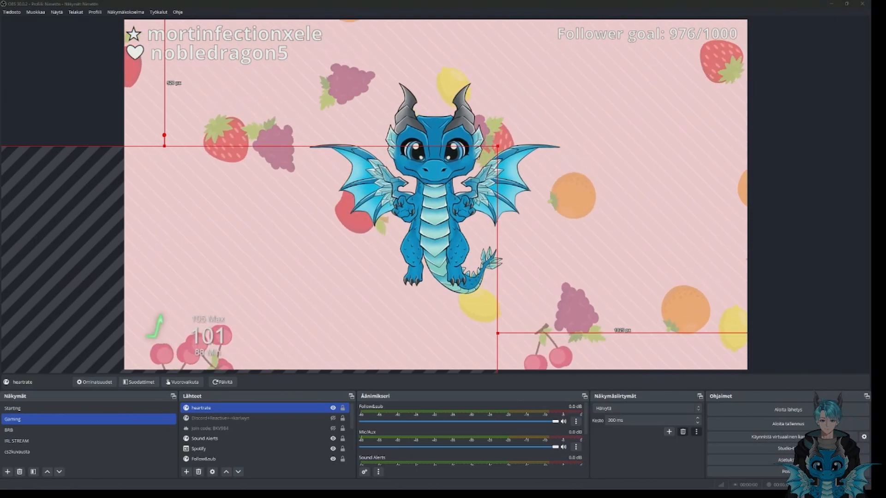
left_click_drag(870, 124, 332, 132)
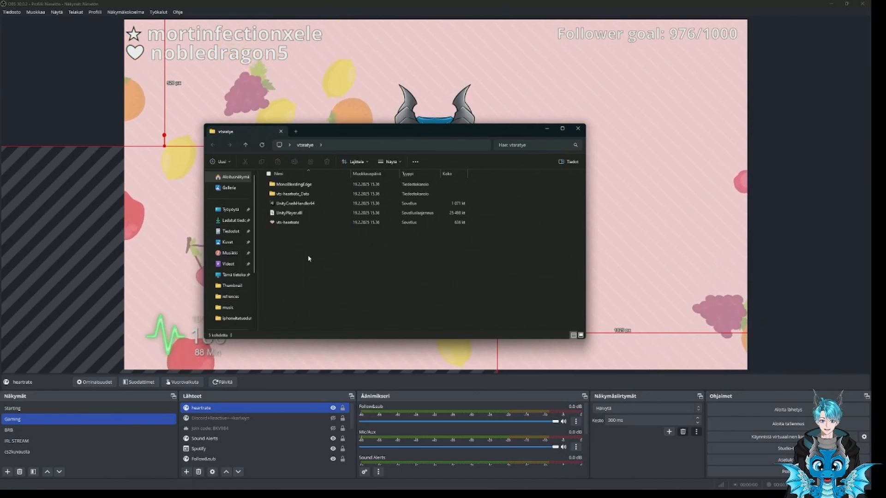
double_click(288, 222)
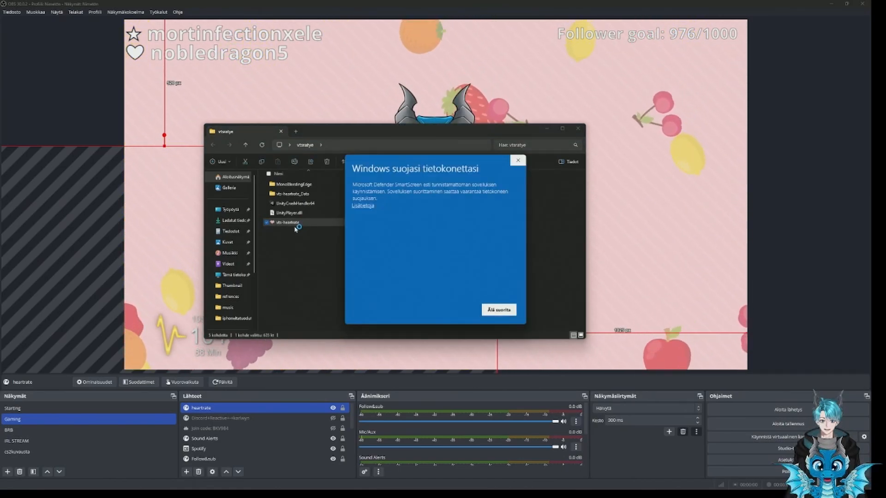
left_click(434, 312)
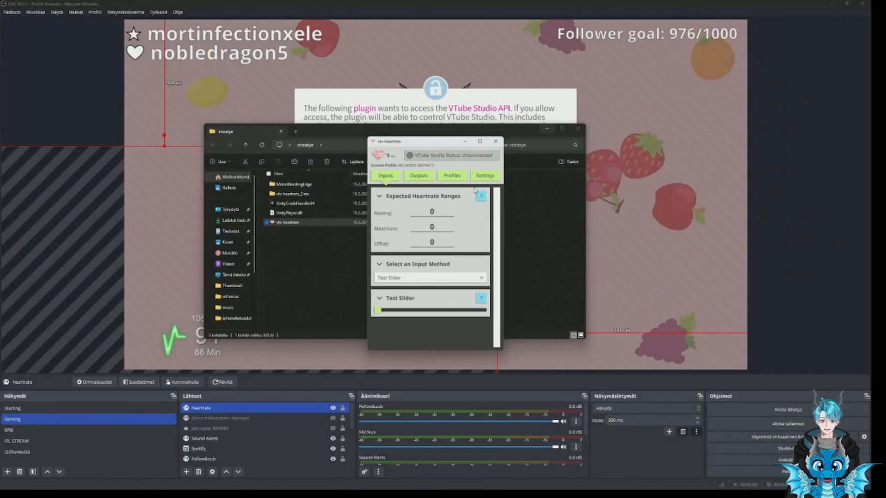
- Switch to VTube Studio, allow the VTS-Heartrate plugin to access its API, and return to the plugin window
left_click(546, 129)
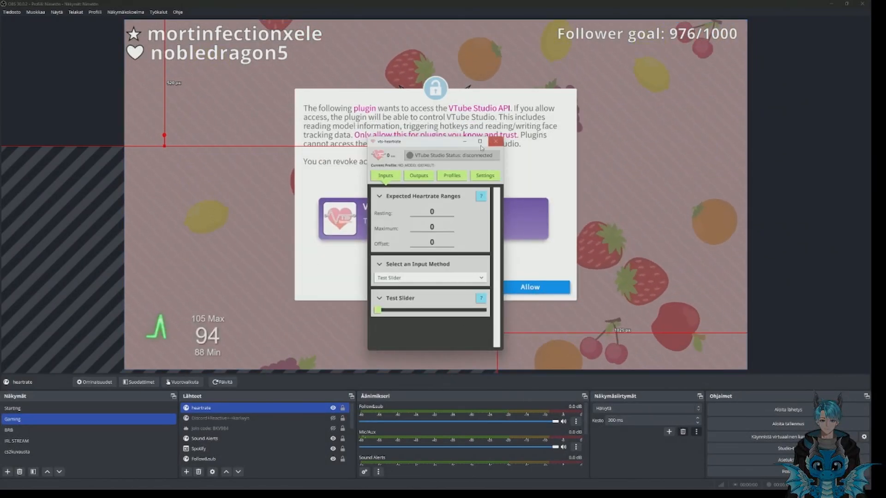
mouse_move(280, 483)
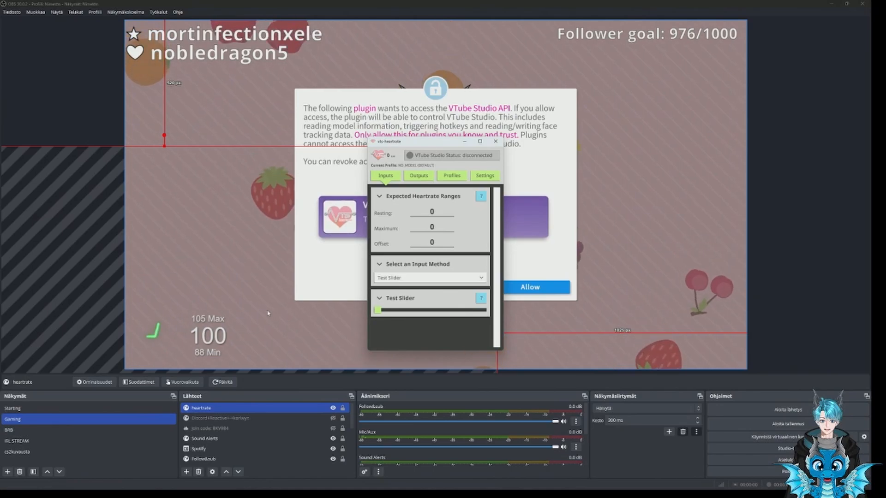
left_click(253, 483)
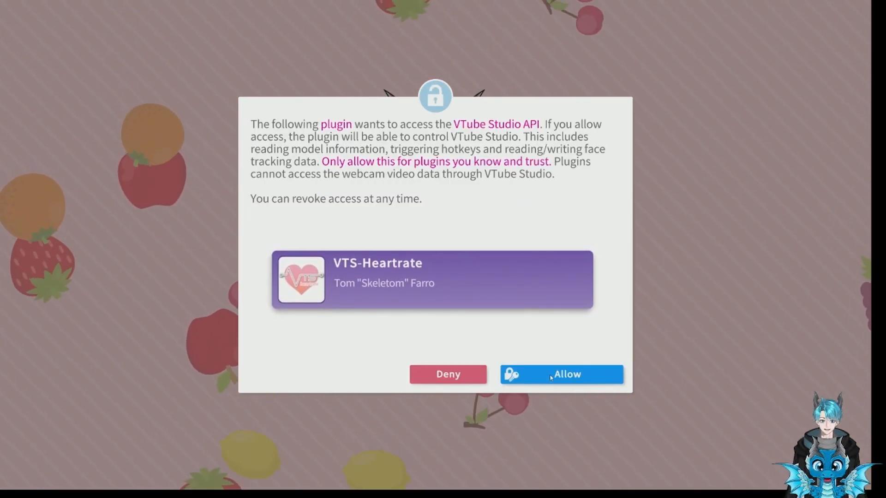
left_click(551, 376)
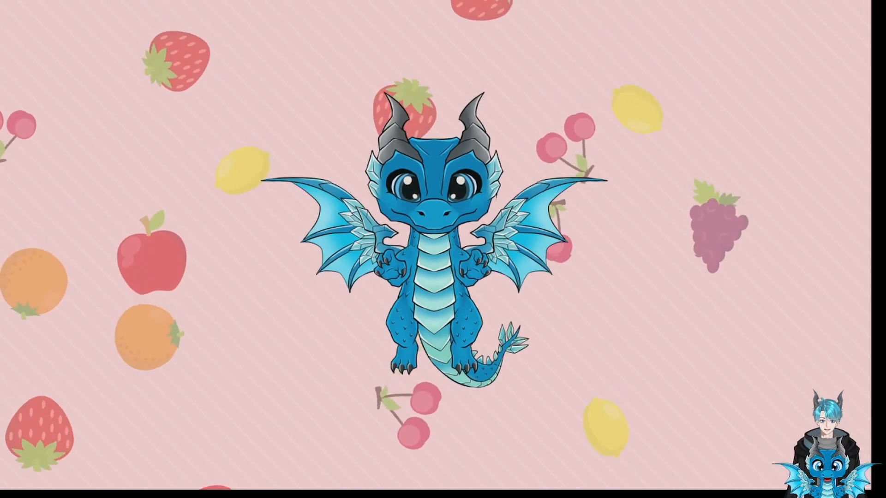
key("alt+Tab")
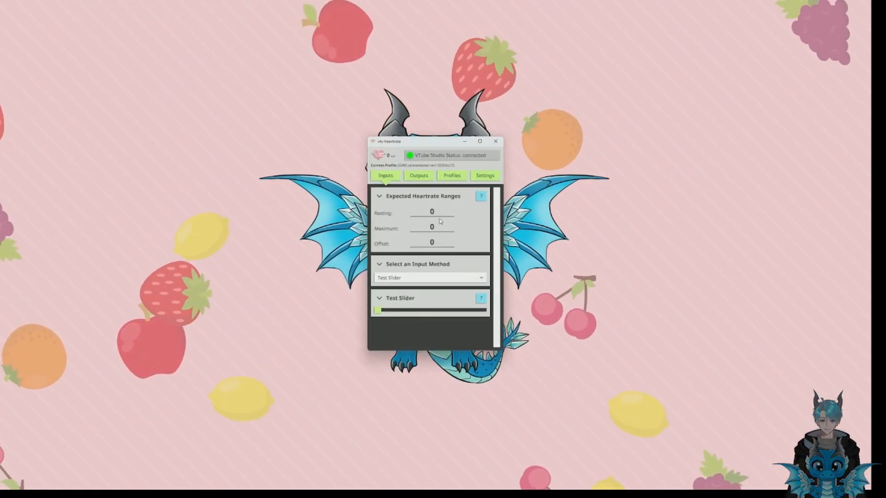
- Move the vts-heartrate window beside the dragon model and enlarge it so its settings are readable
left_click_drag(430, 141, 624, 132)
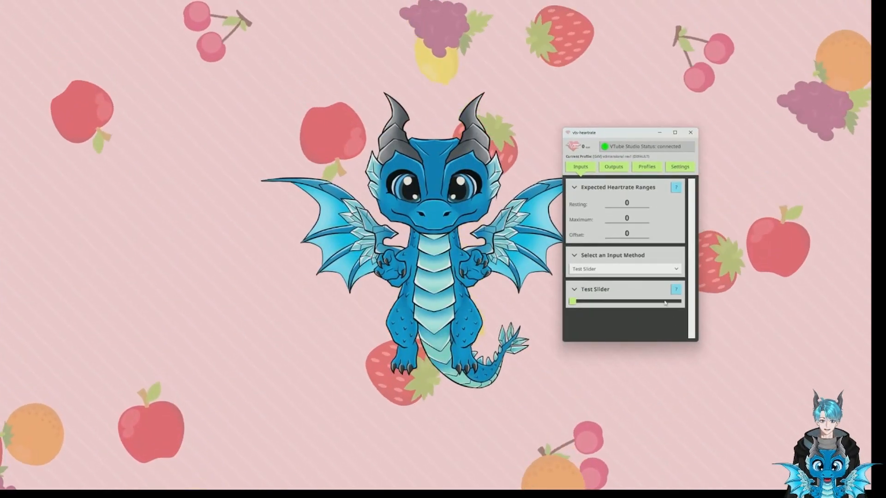
left_click_drag(697, 342, 813, 421)
left_click_drag(665, 132, 664, 57)
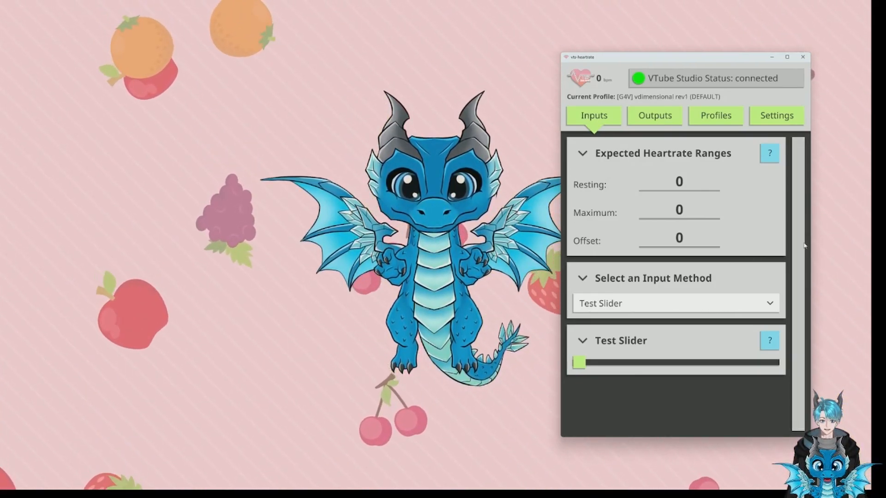
- Select HypeRate as the input method, enter the HypeRate user ID, and connect
left_click(621, 304)
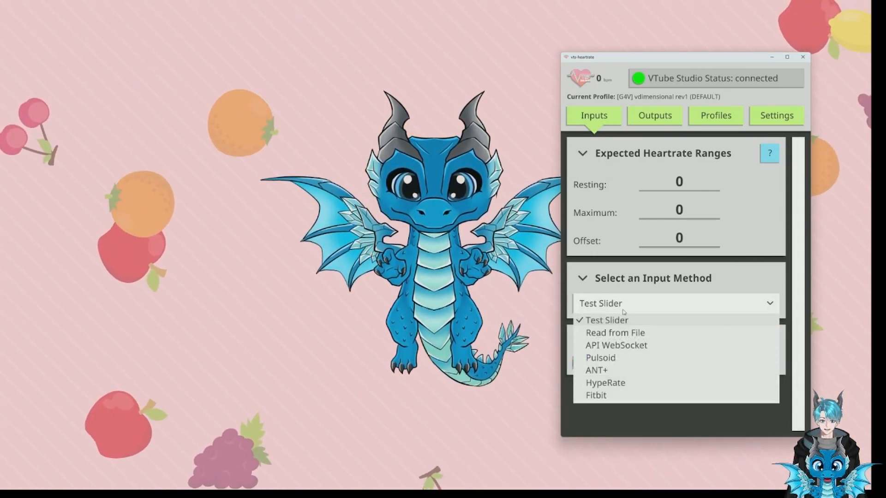
left_click(611, 385)
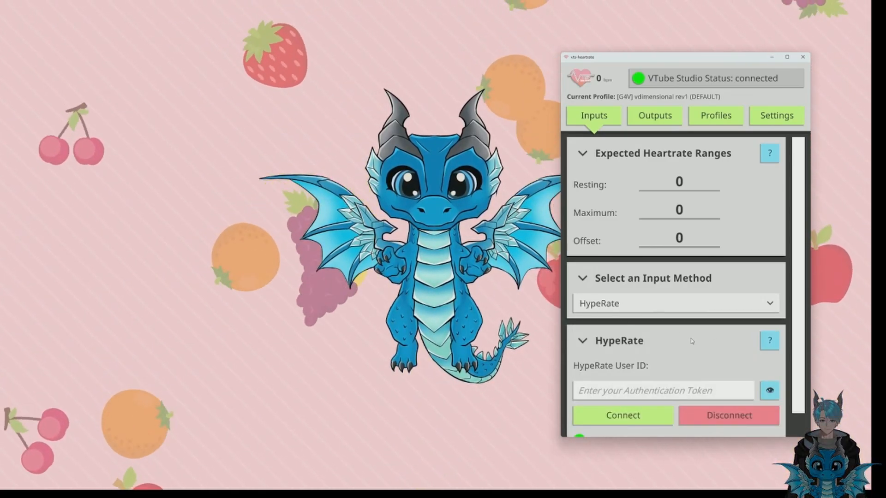
scroll(692, 341, "down", 2)
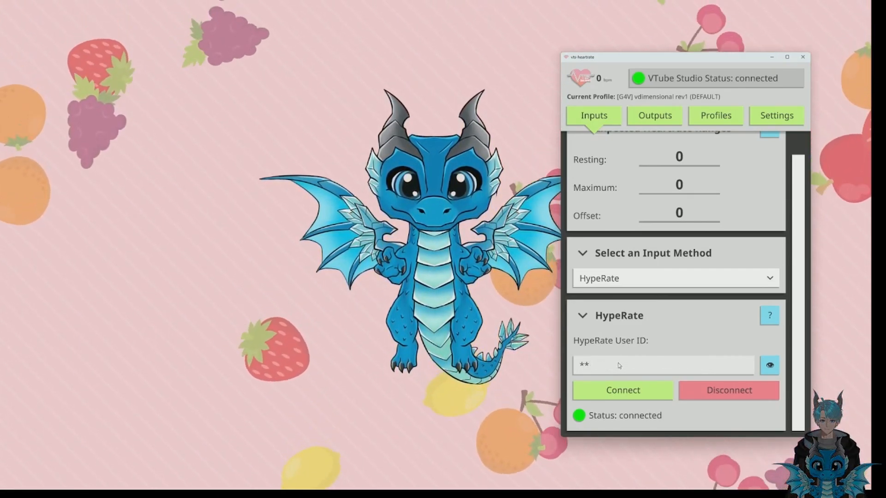
type("*")
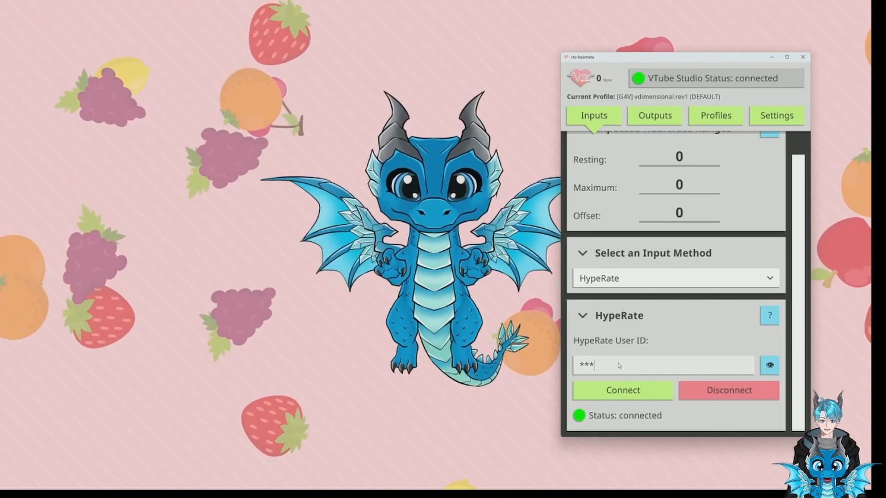
type("*")
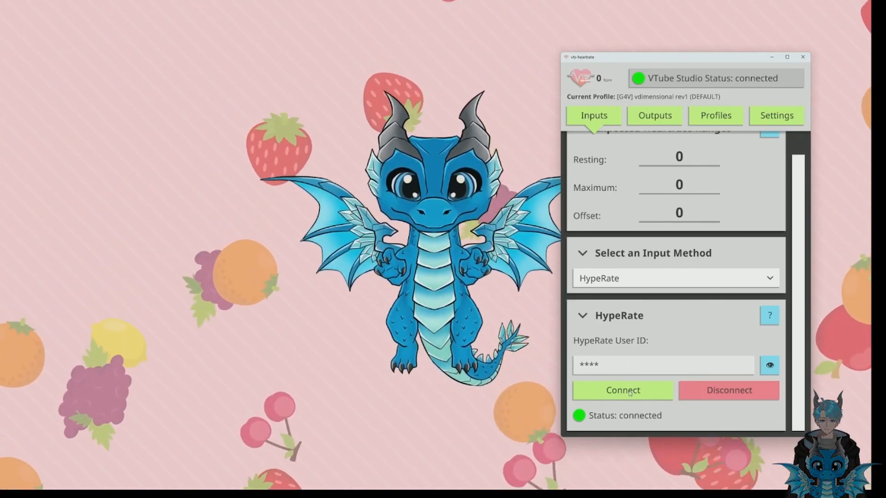
left_click(627, 391)
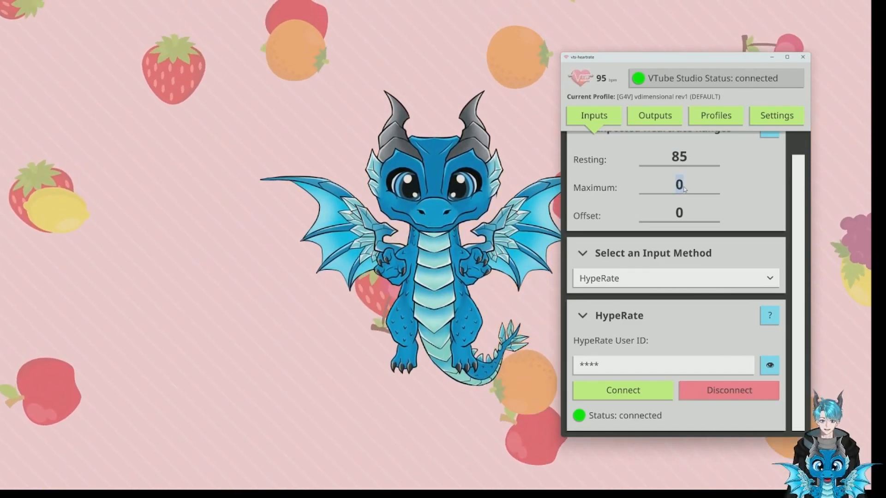
- Set the expected heartrate range to 85 resting and 120 maximum, and read the help on expected ranges
type("123")
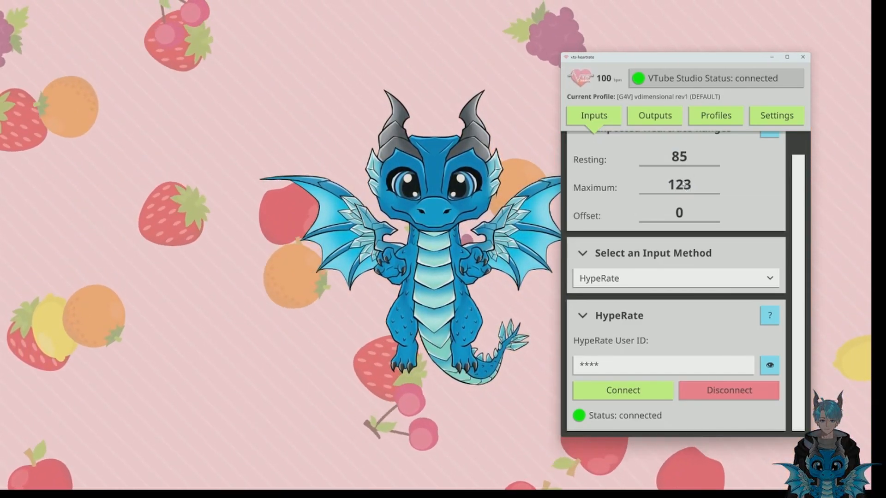
key("BackSpace")
type("0")
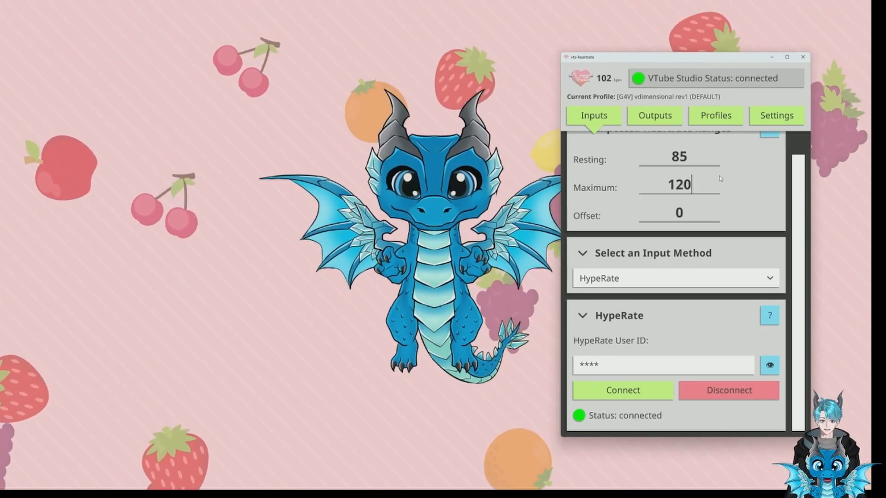
scroll(720, 178, "up", 1)
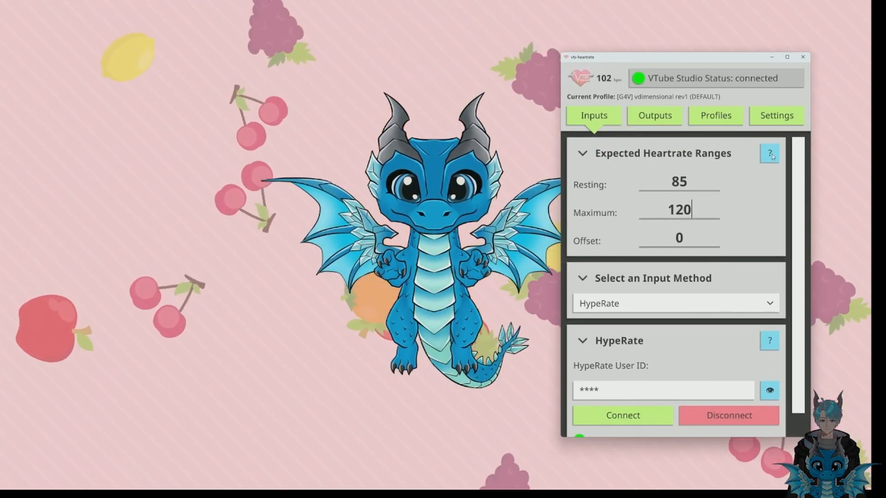
left_click(770, 155)
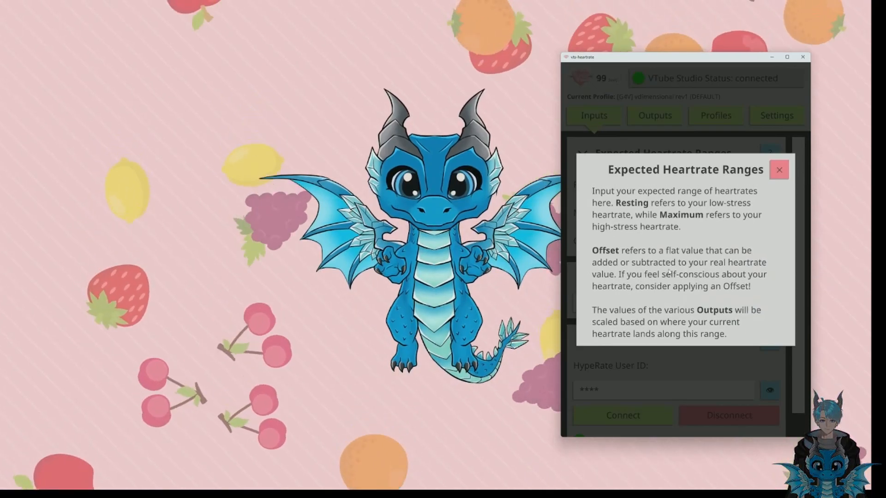
left_click(779, 170)
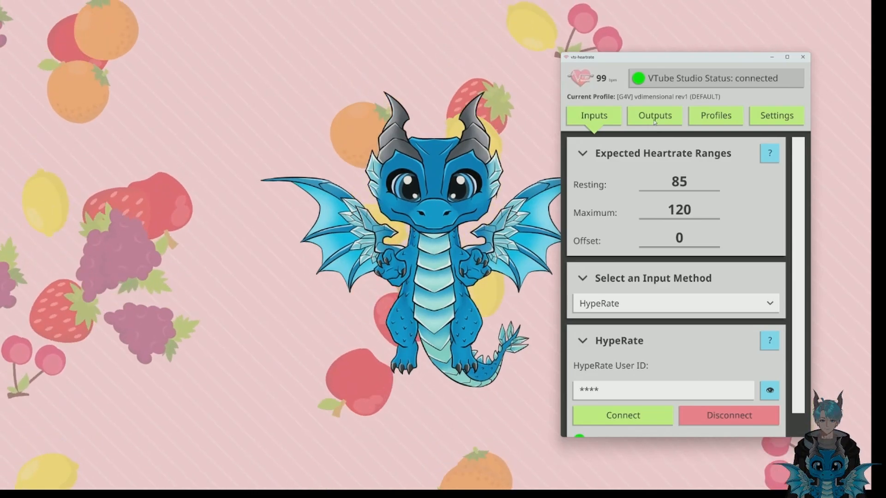
- Bring up the output module types, then examine the model's settings and available expressions in VTube Studio and return to the plugin
left_click(653, 121)
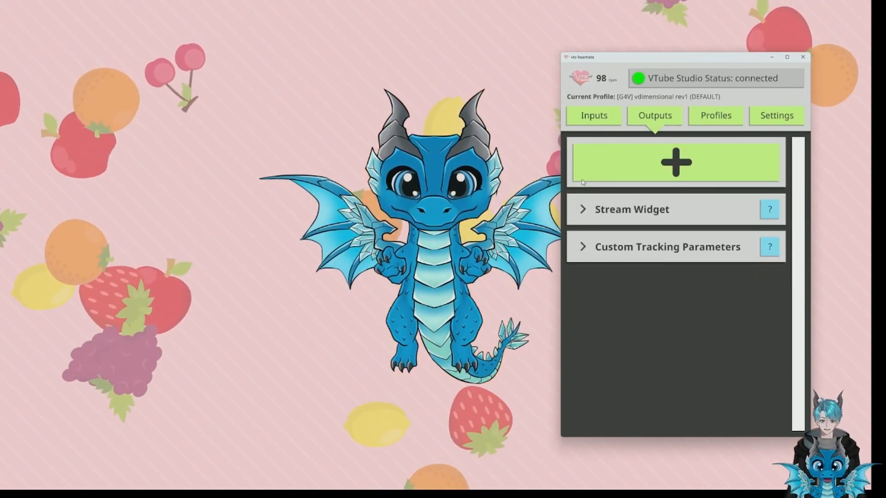
left_click(676, 162)
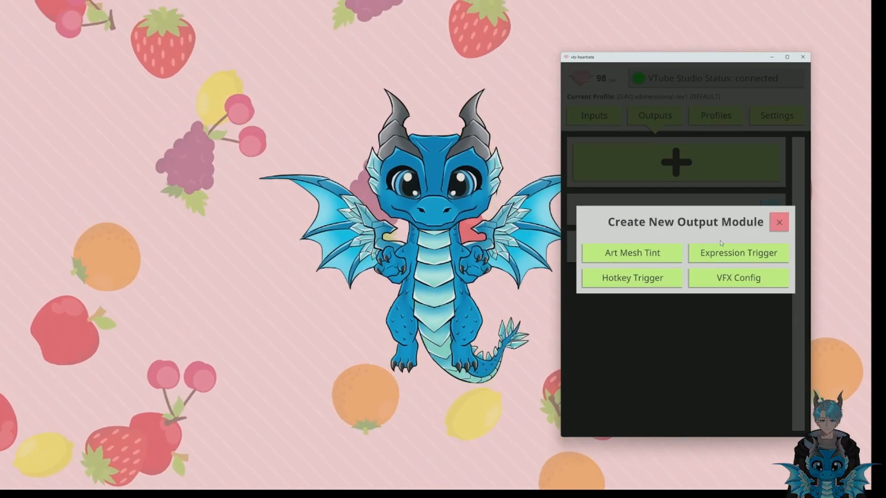
double_click(445, 196)
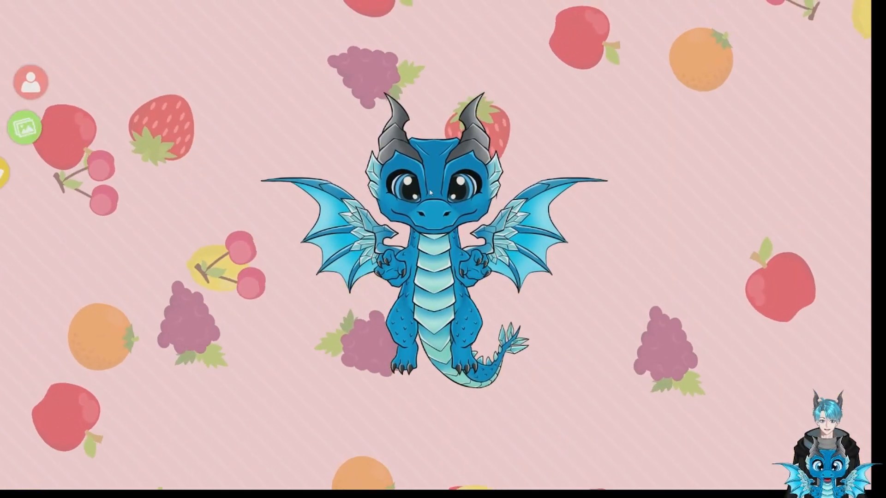
left_click(26, 215)
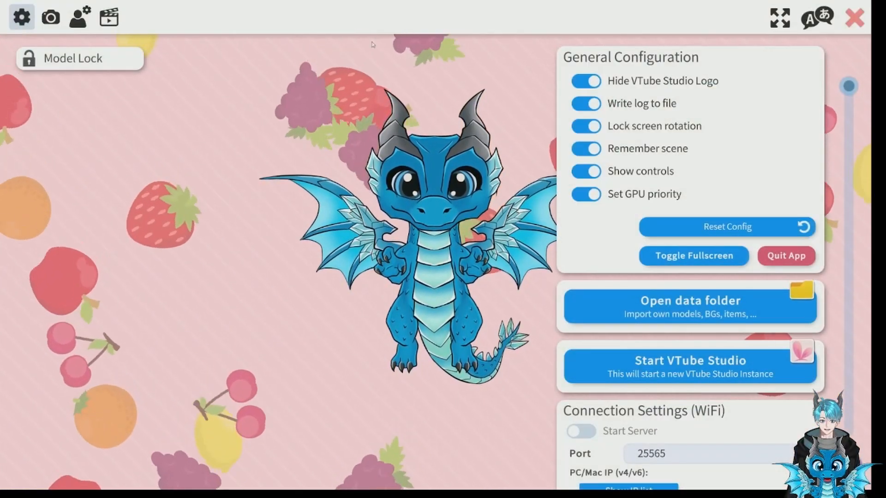
left_click(80, 17)
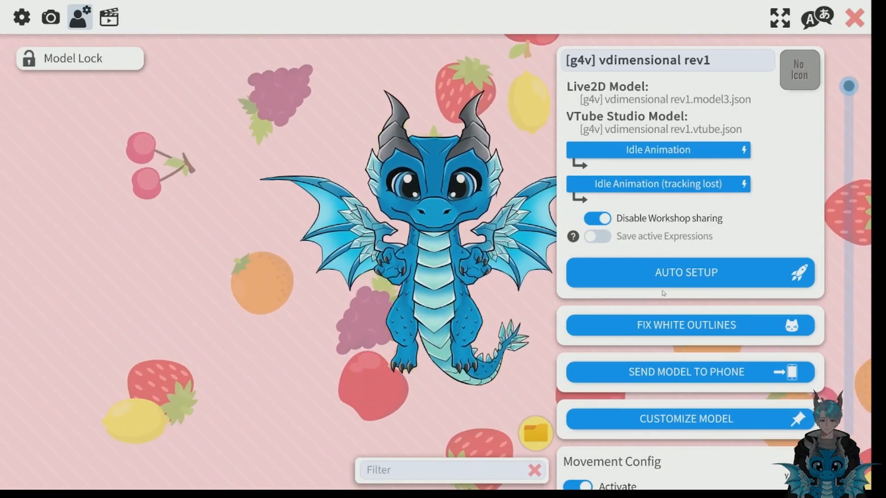
scroll(652, 311, "down", 3)
scroll(653, 312, "up", 3)
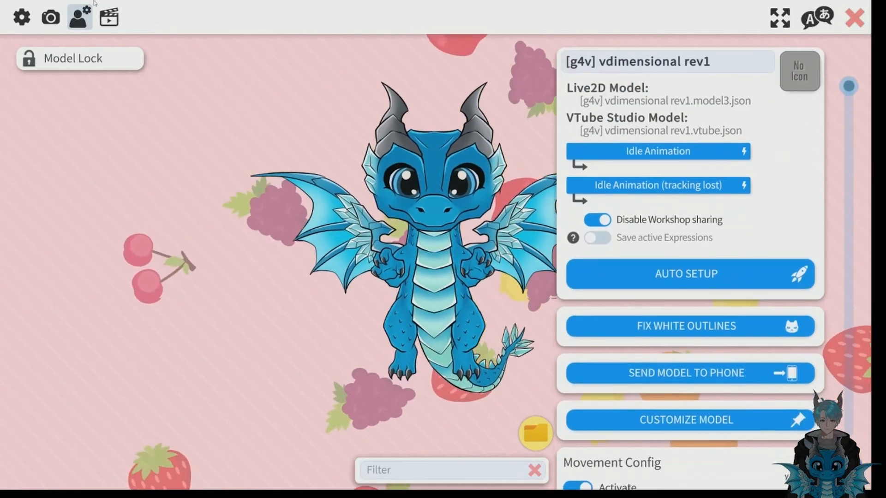
left_click(110, 20)
left_click(680, 201)
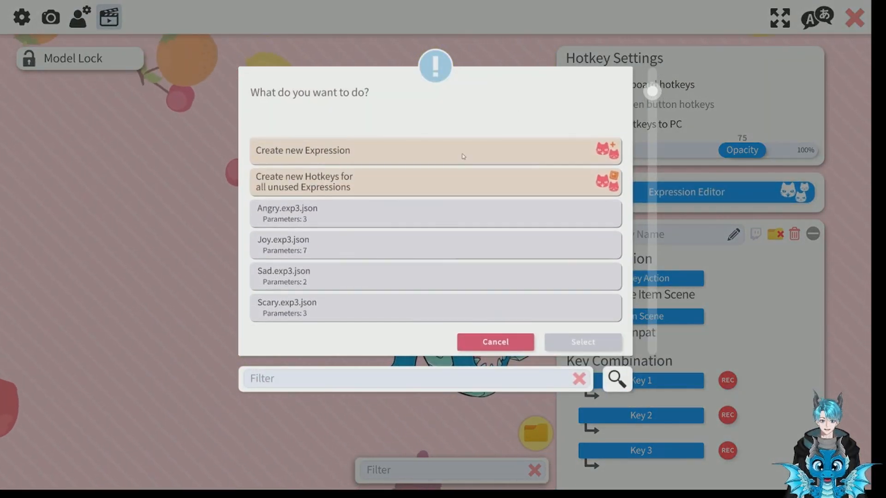
left_click(496, 342)
left_click(862, 16)
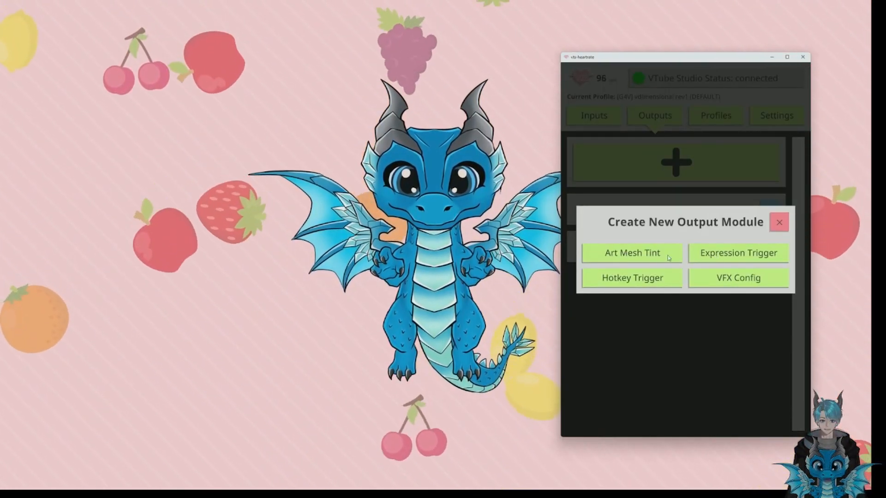
- Try adding an Art Mesh Tint output module, and delete it
left_click(647, 253)
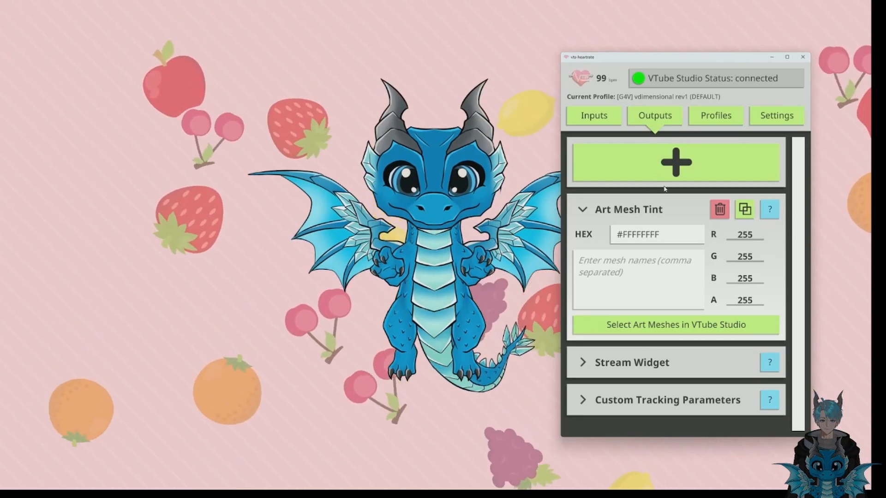
left_click(721, 211)
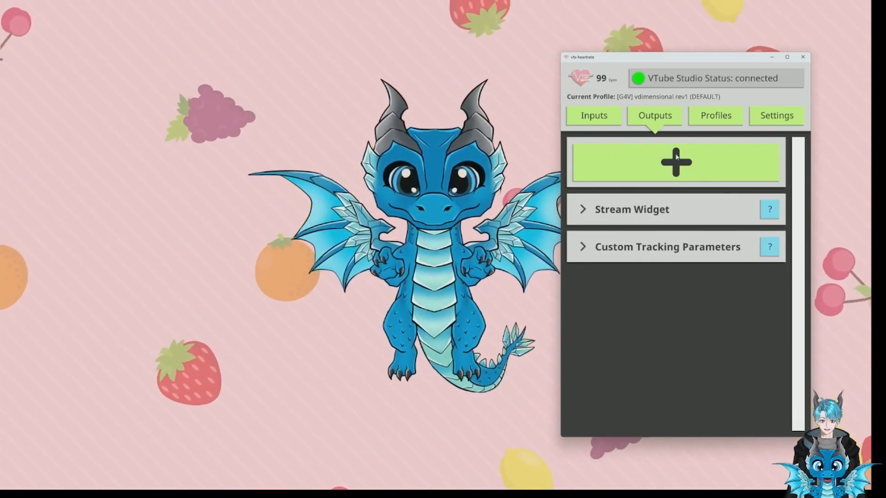
- Add an Expression Trigger output that activates Shock above a threshold of 110, and collapse its module
left_click(697, 160)
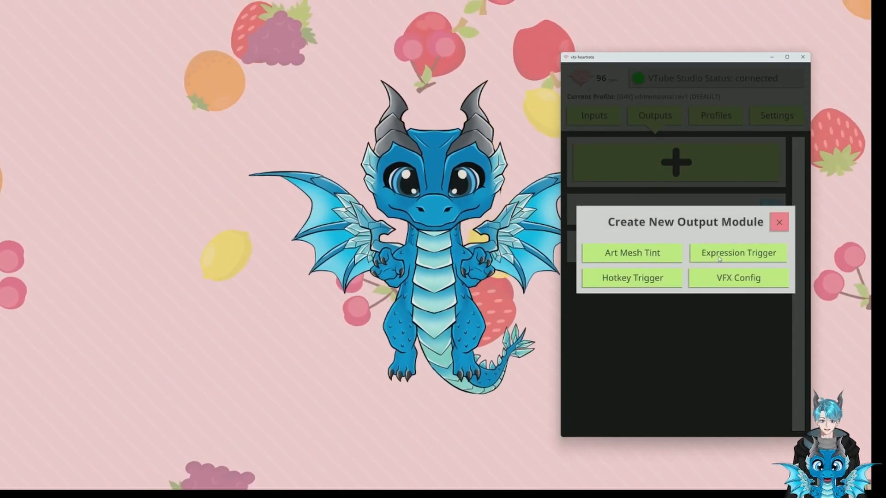
left_click(719, 259)
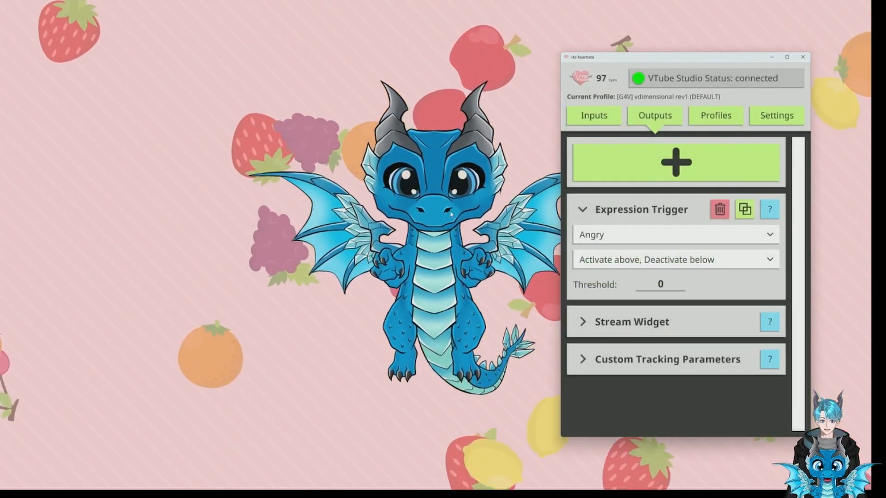
left_click(637, 238)
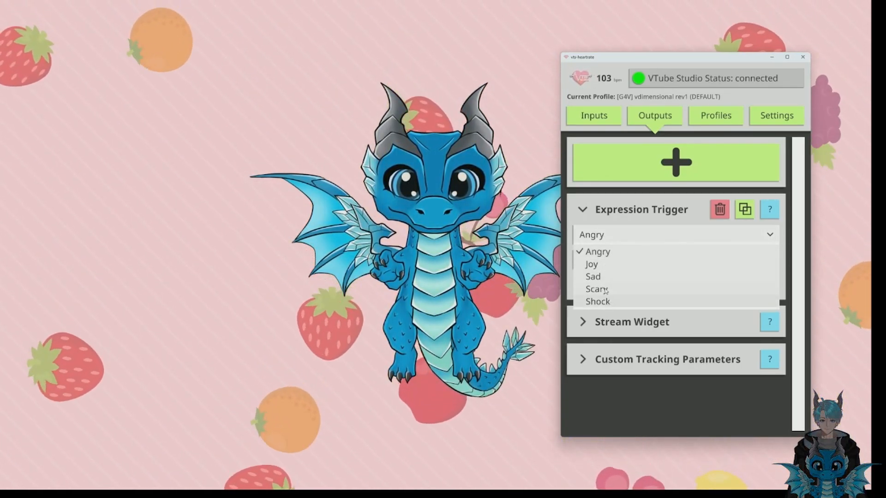
left_click(598, 301)
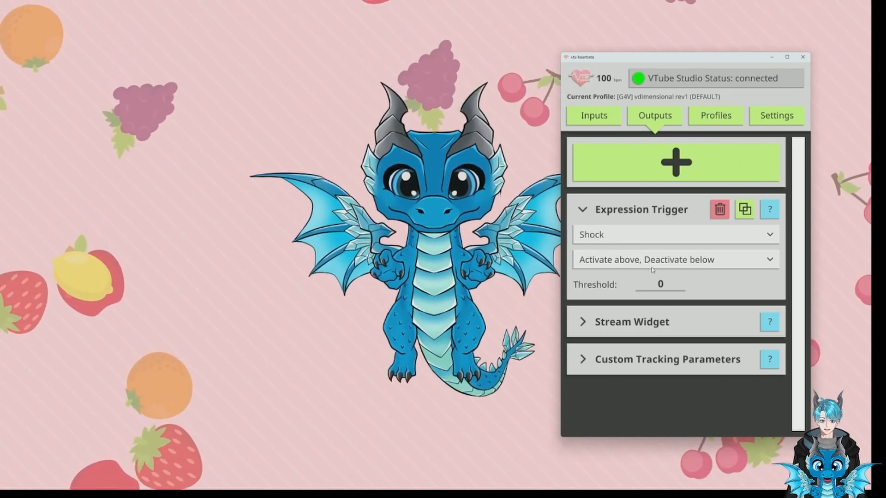
double_click(666, 287)
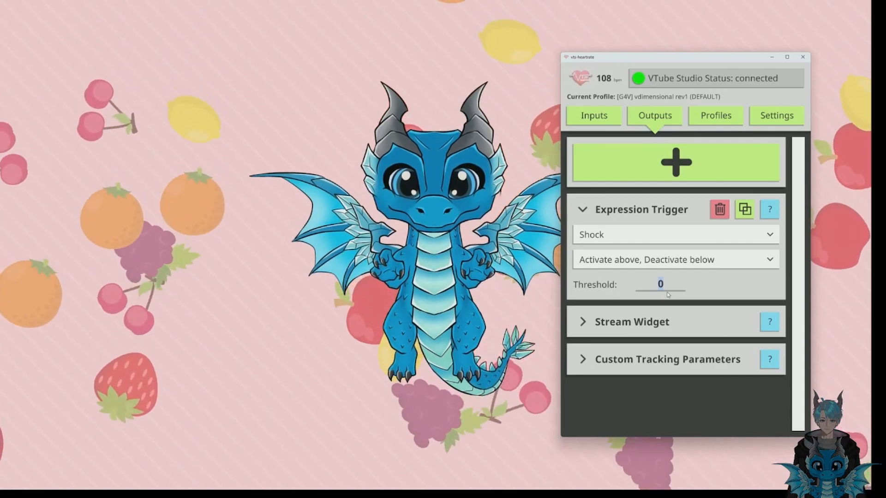
key("BackSpace")
type("11")
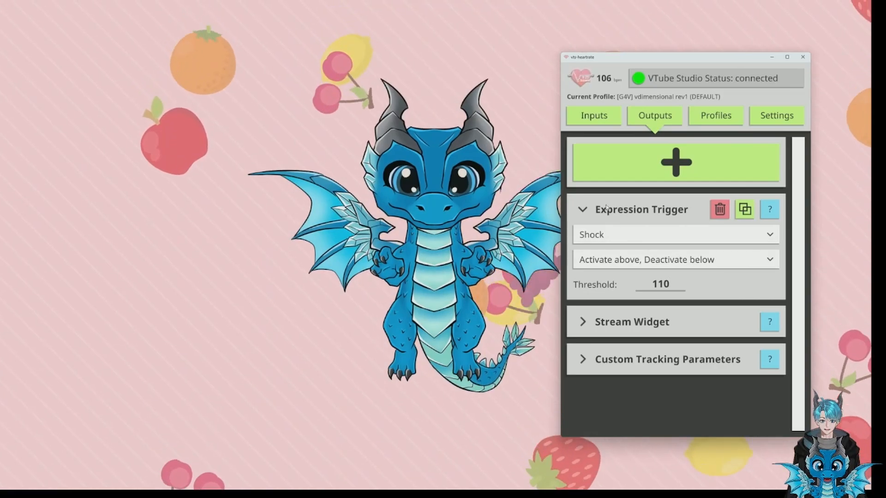
left_click(581, 213)
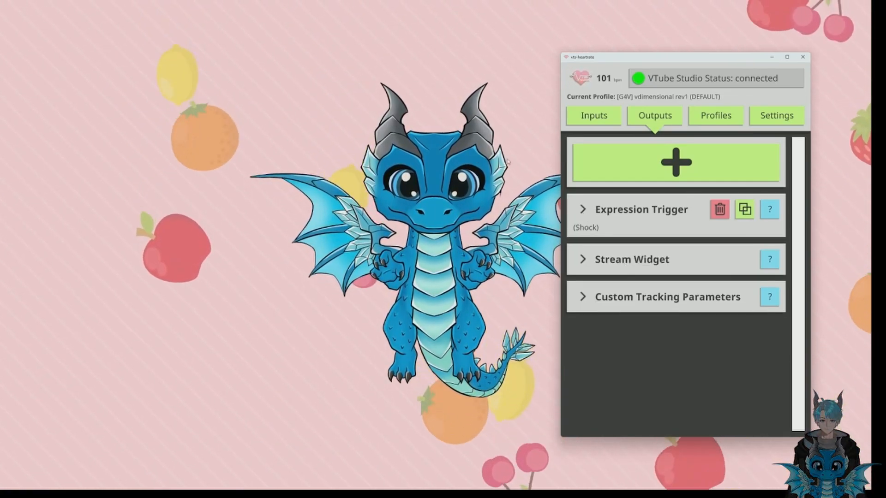
- Shift the plugin window clear of the model and review the list of custom tracking parameters
left_click_drag(776, 61, 804, 73)
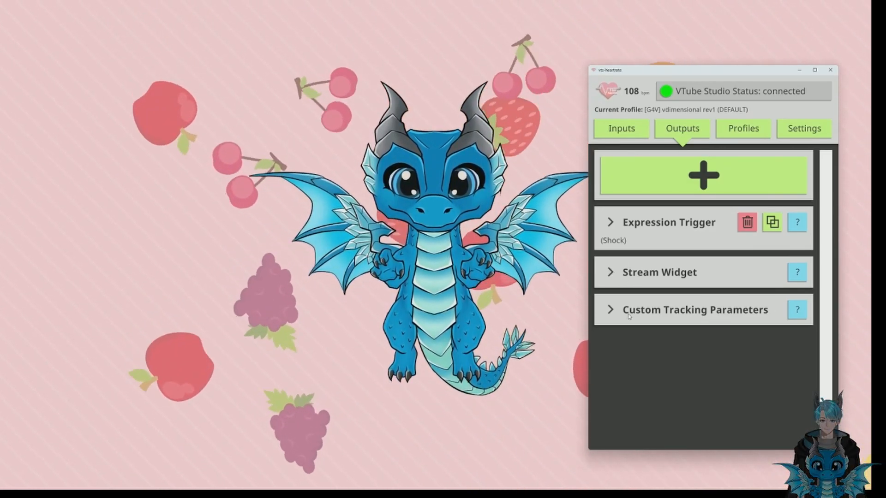
left_click(779, 310)
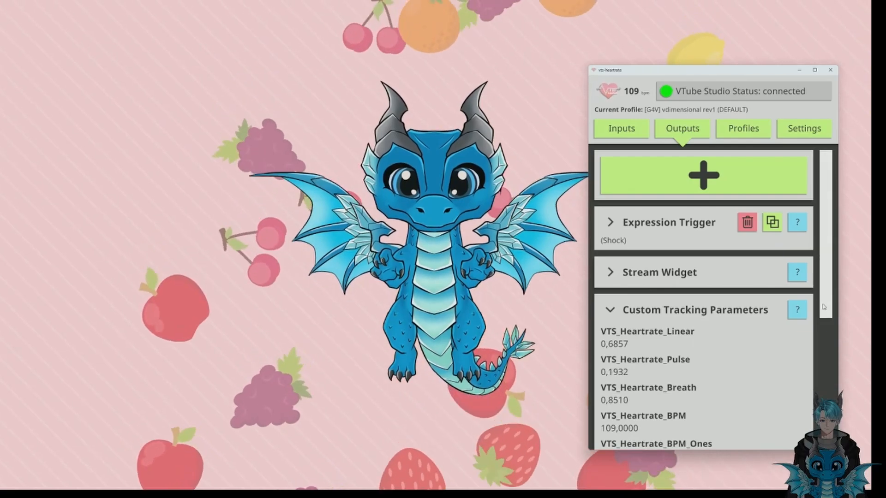
scroll(829, 255, "down", 2)
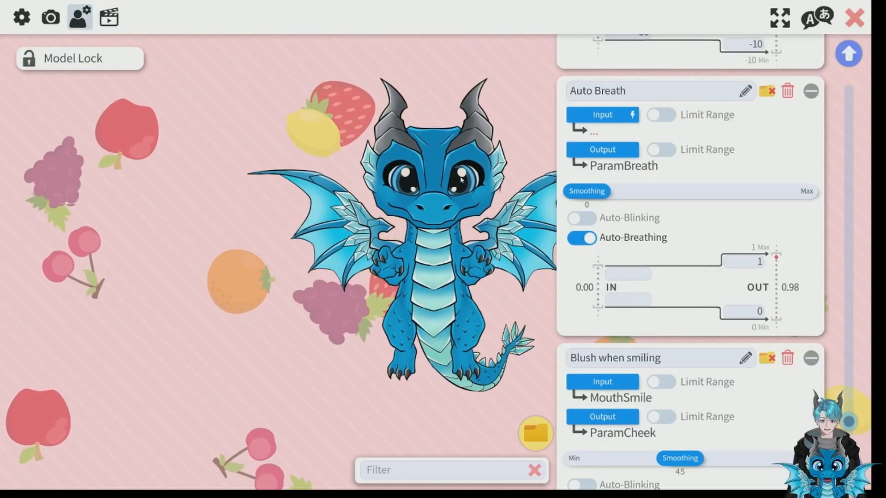
- Assign VTS_Heartrate_Breath as the input face tracking parameter of the Auto Breath parameter
left_click(591, 116)
scroll(351, 204, "down", 3)
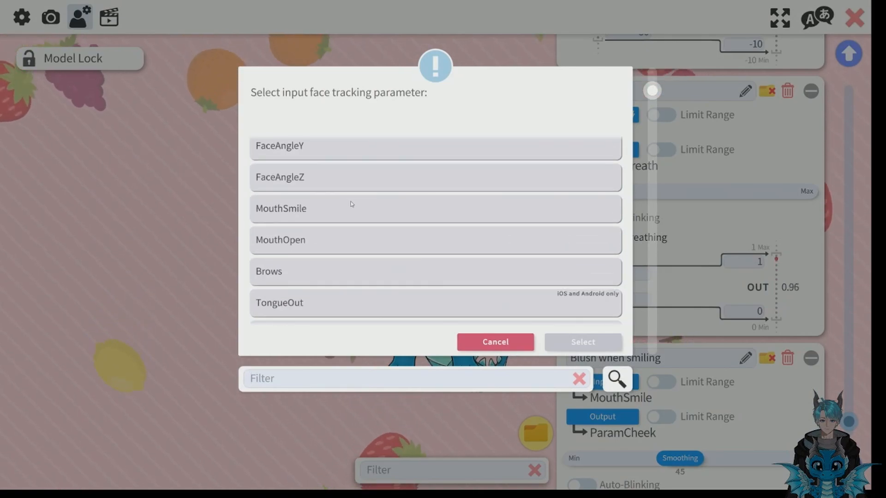
left_click_drag(648, 117, 624, 328)
scroll(626, 325, "up", 2)
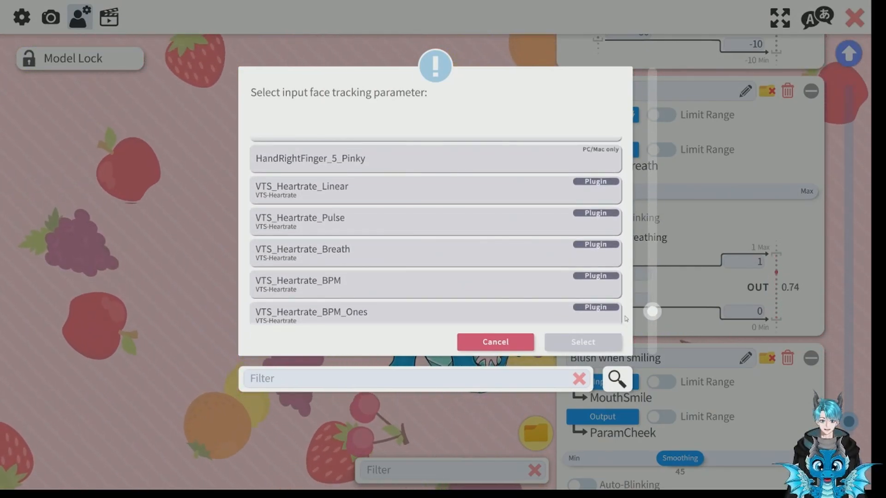
scroll(515, 217, "up", 1)
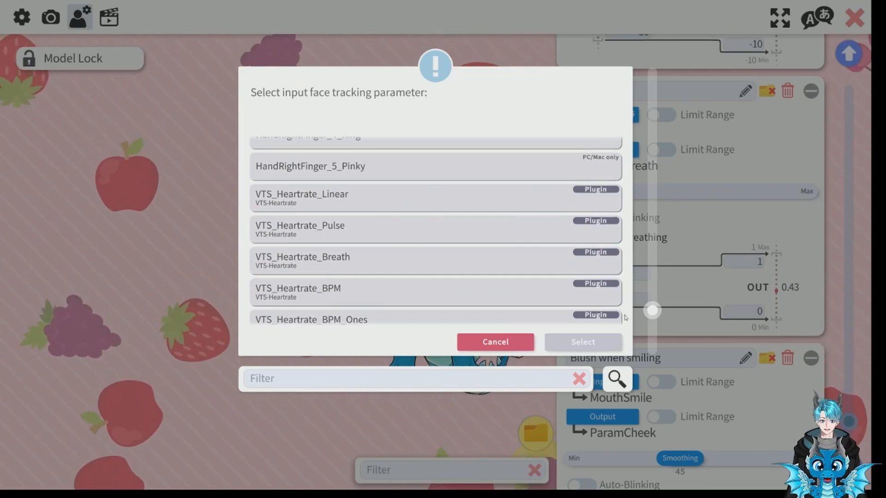
left_click(317, 276)
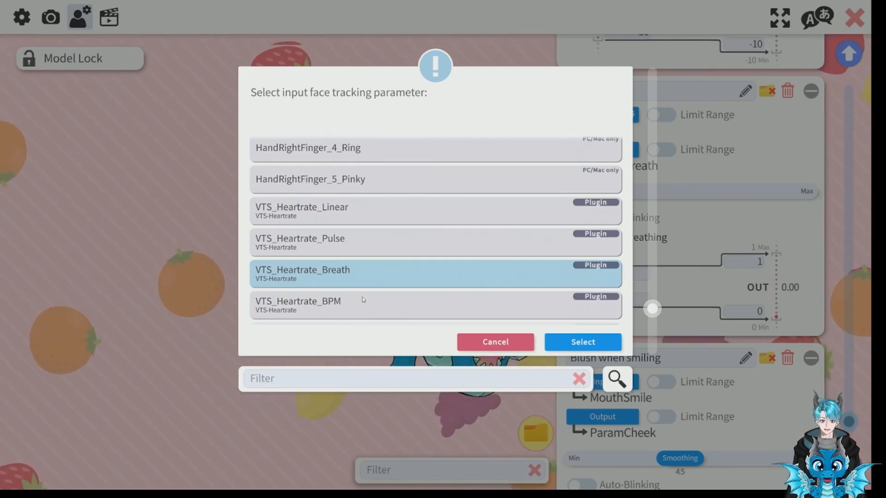
left_click_drag(652, 308, 657, 319)
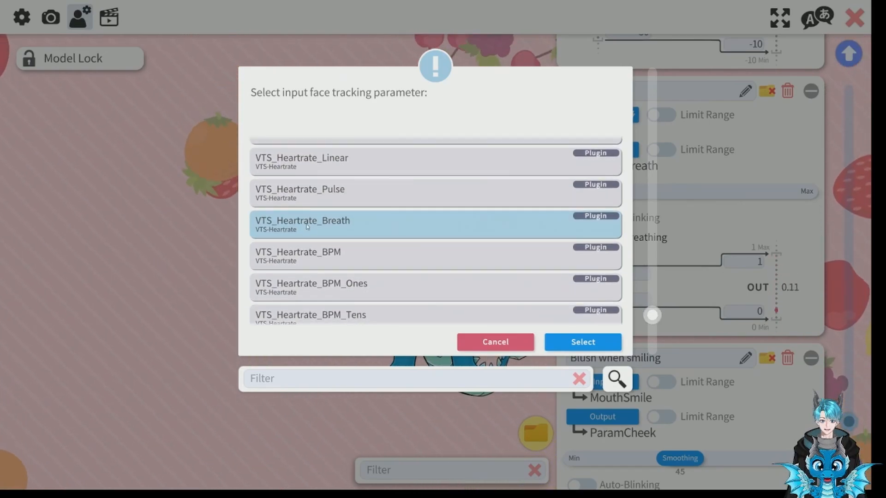
left_click(568, 343)
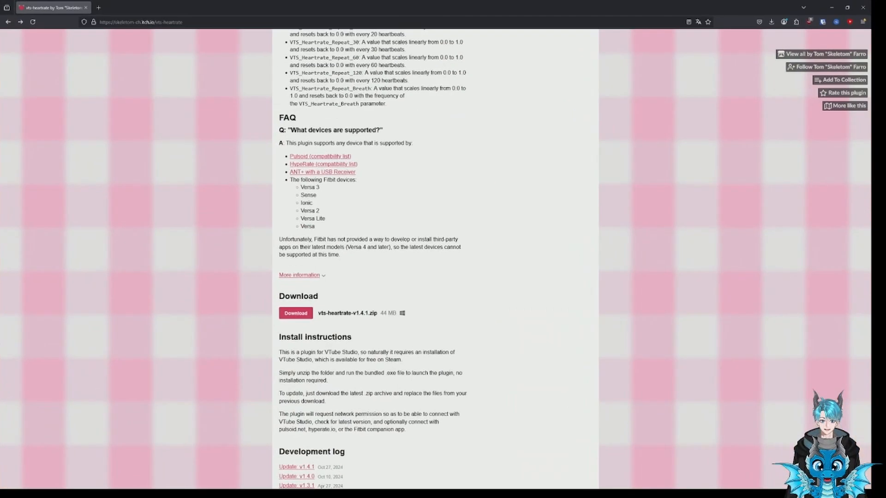
- In Firefox, search for hyperate, open the HypeRate.io site separately from the plugin page, and bring up its supported devices
left_click(97, 8)
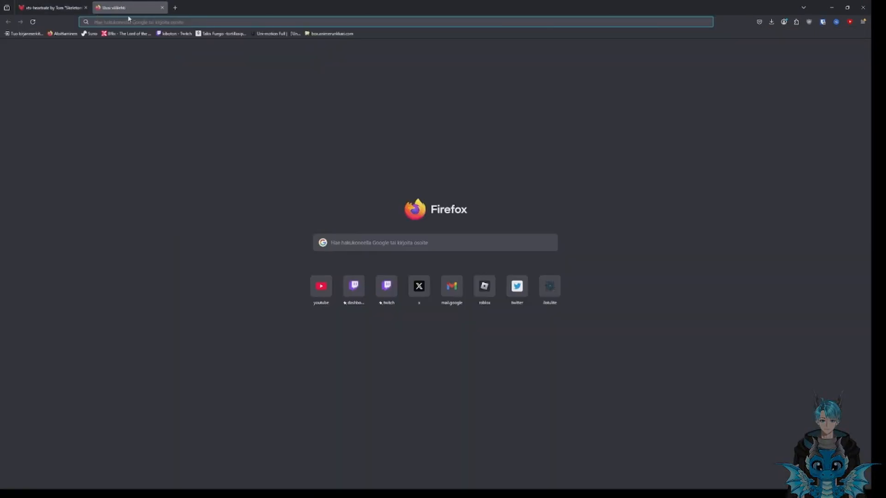
type("hyperate")
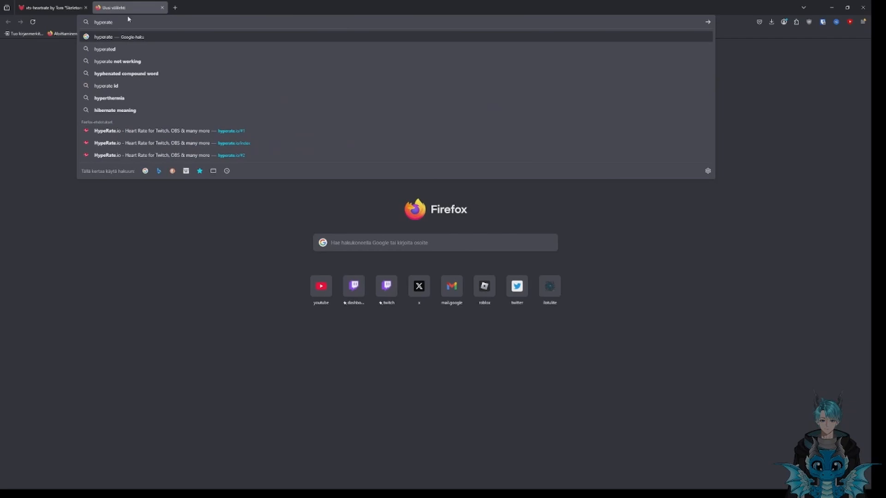
left_click(233, 132)
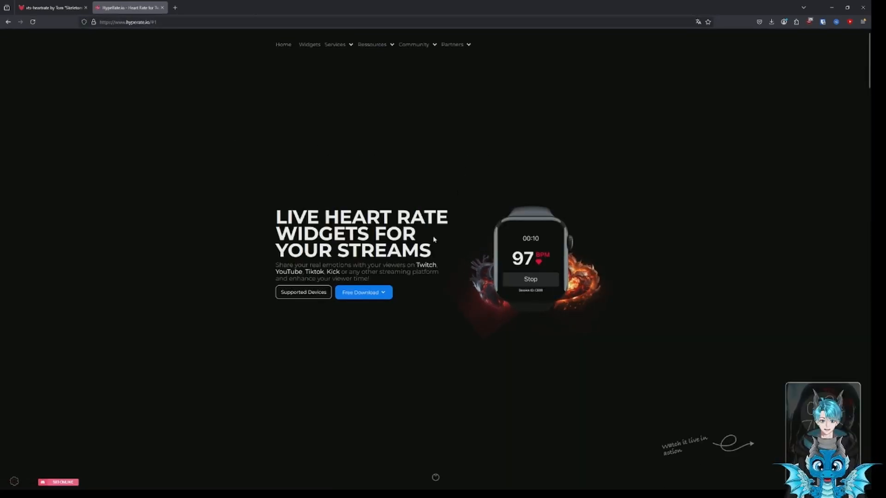
scroll(451, 283, "down", 8)
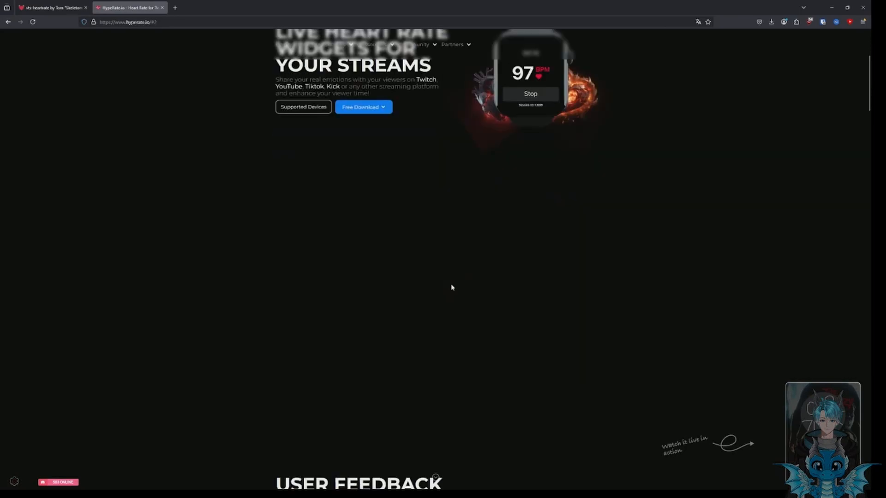
scroll(414, 231, "up", 4)
scroll(414, 230, "up", 5)
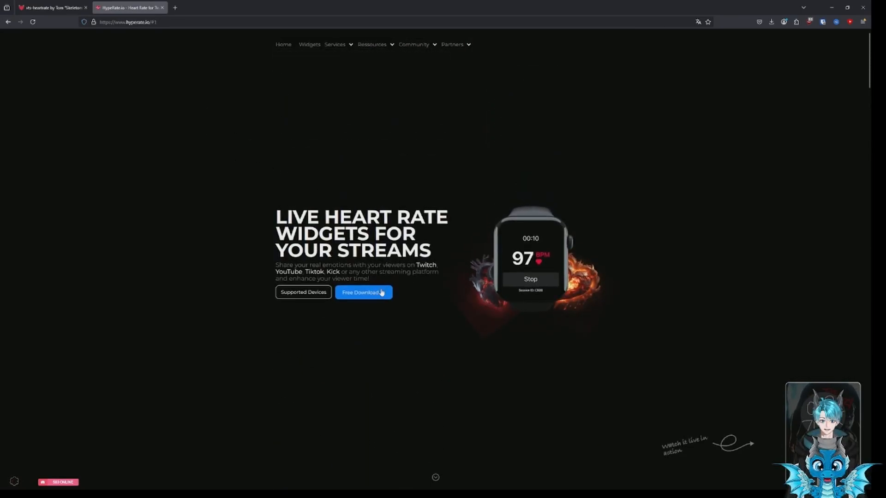
left_click(298, 295)
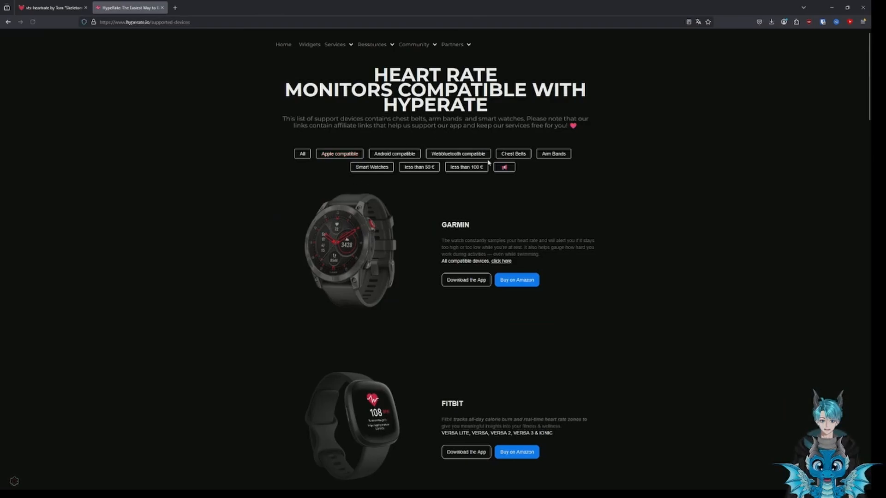
- Examine the heart rate monitors compatible with HypeRate, and filter the list to devices costing less than 50 €
scroll(575, 196, "down", 20)
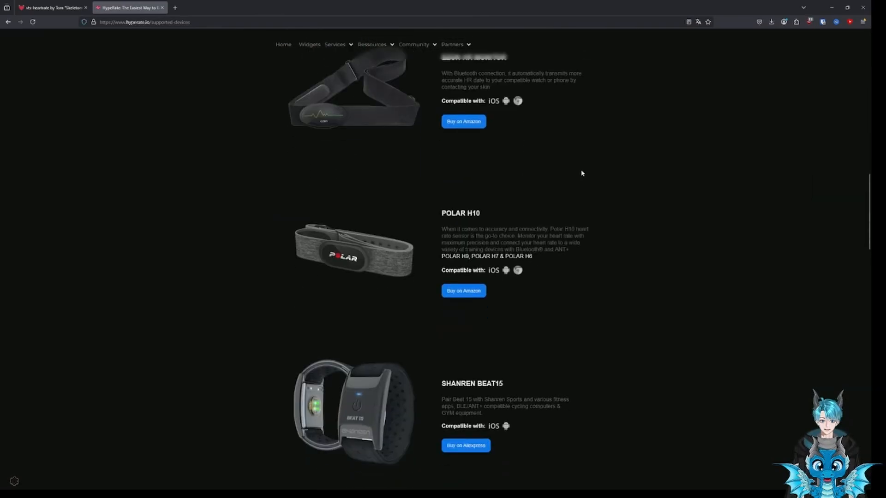
scroll(581, 177, "down", 20)
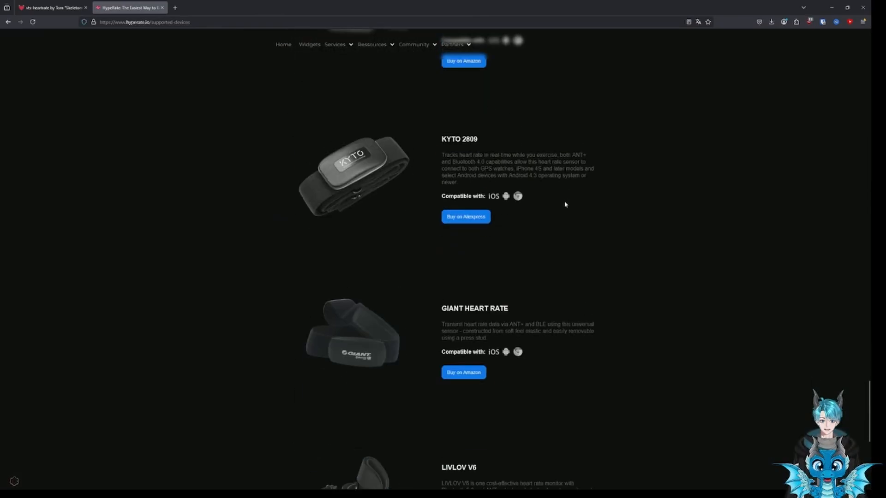
scroll(674, 297, "up", 20)
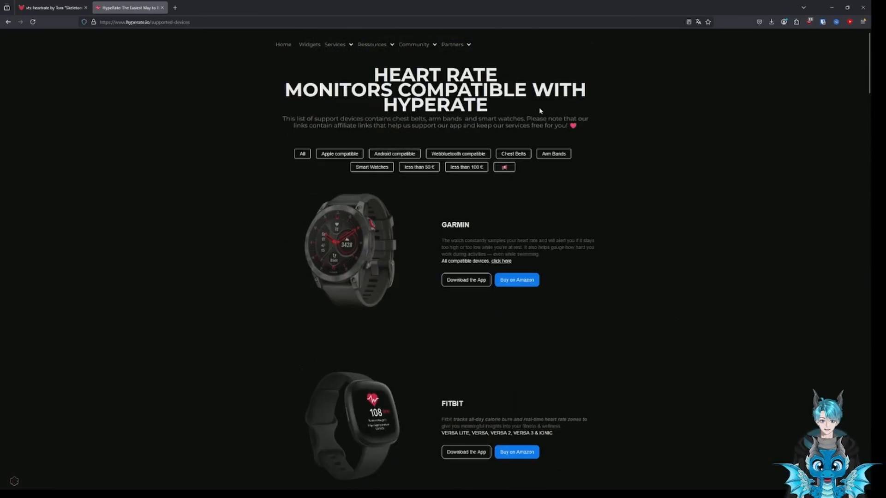
scroll(477, 117, "down", 20)
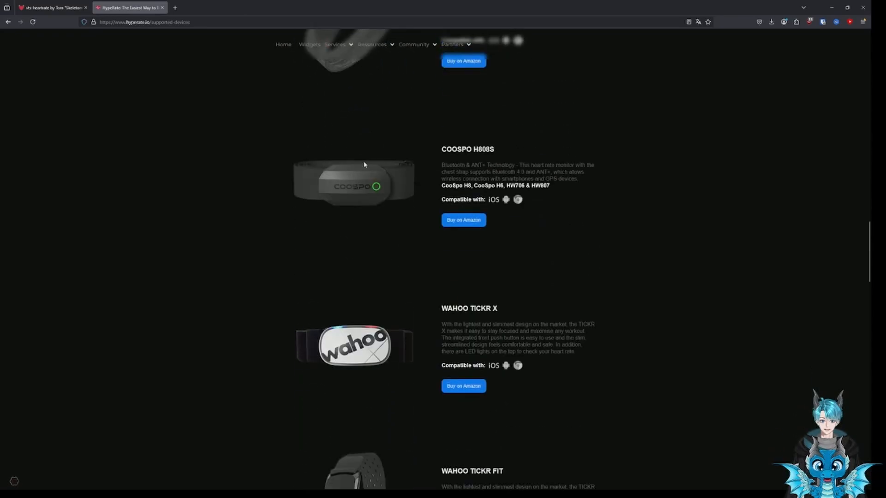
scroll(366, 168, "up", 8)
scroll(344, 194, "up", 6)
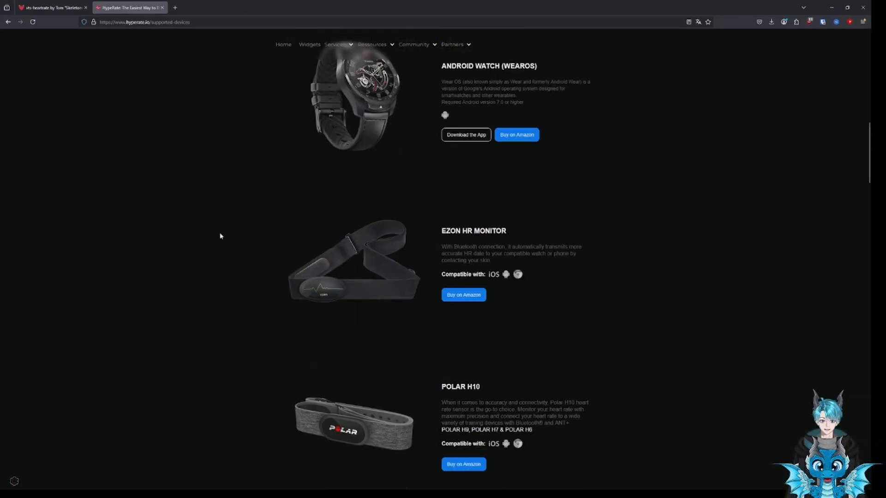
scroll(220, 236, "down", 15)
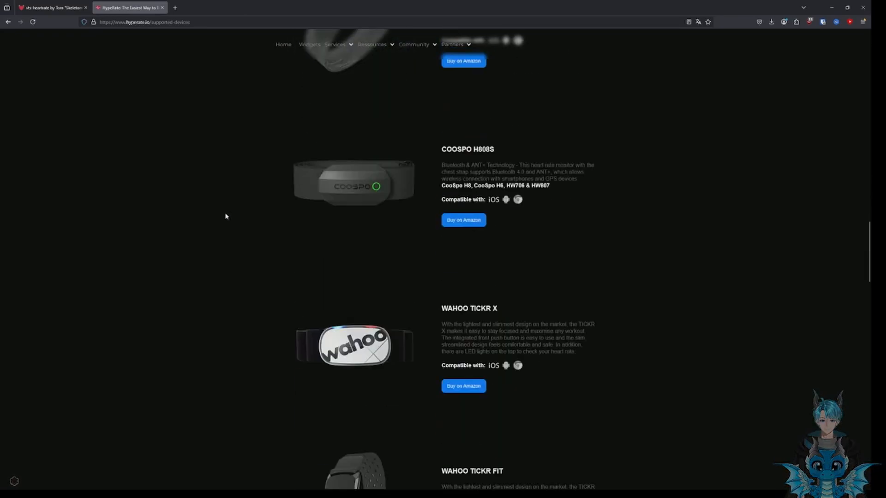
scroll(257, 215, "down", 4)
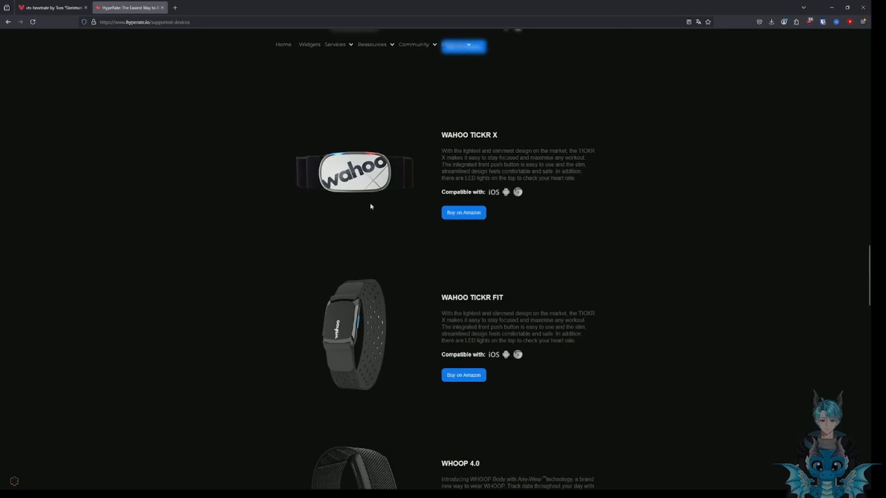
scroll(371, 206, "down", 10)
scroll(363, 206, "down", 20)
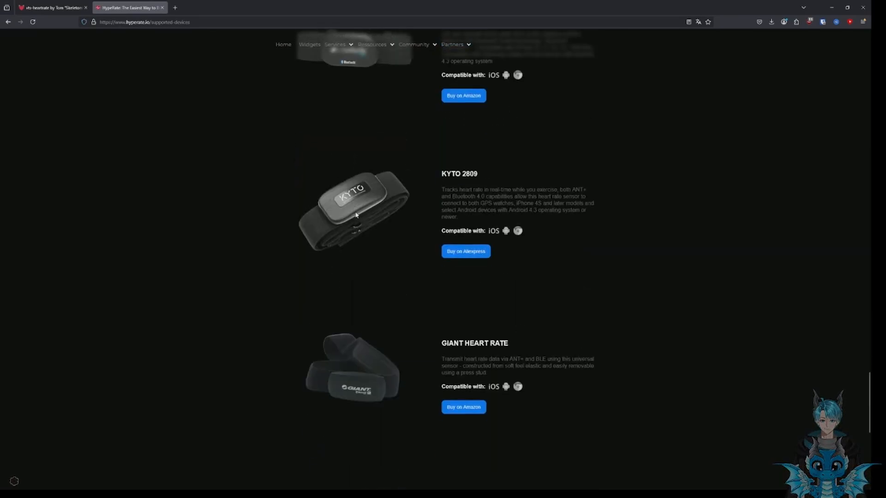
scroll(354, 218, "up", 9)
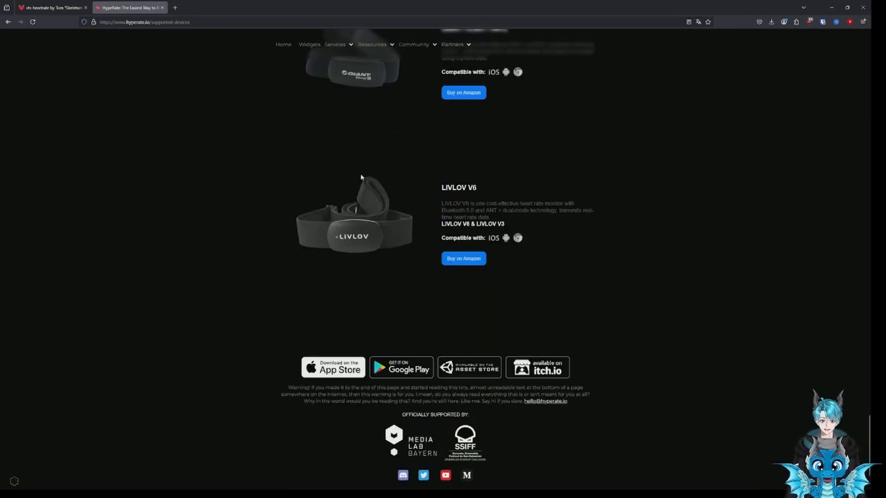
scroll(395, 328, "up", 15)
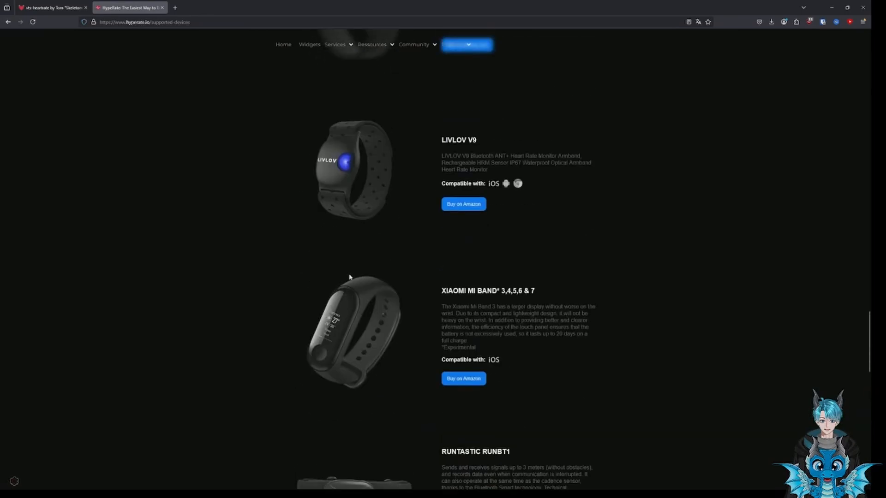
scroll(345, 282, "up", 12)
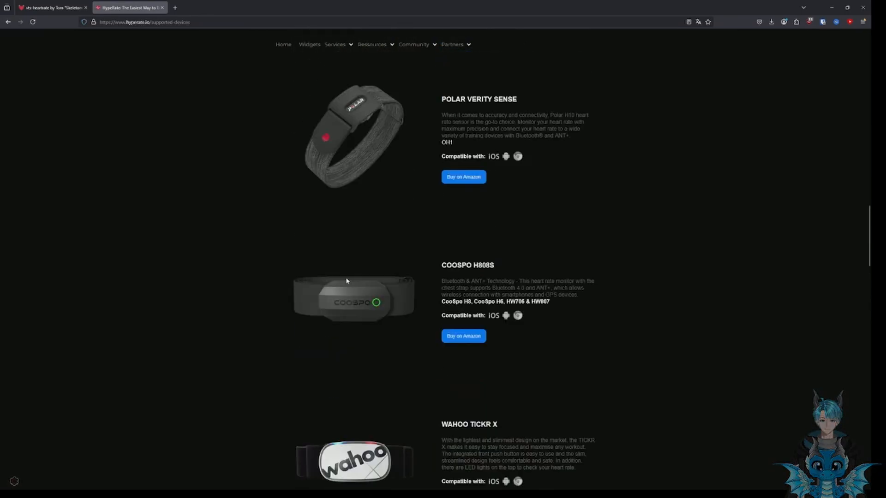
scroll(351, 281, "up", 15)
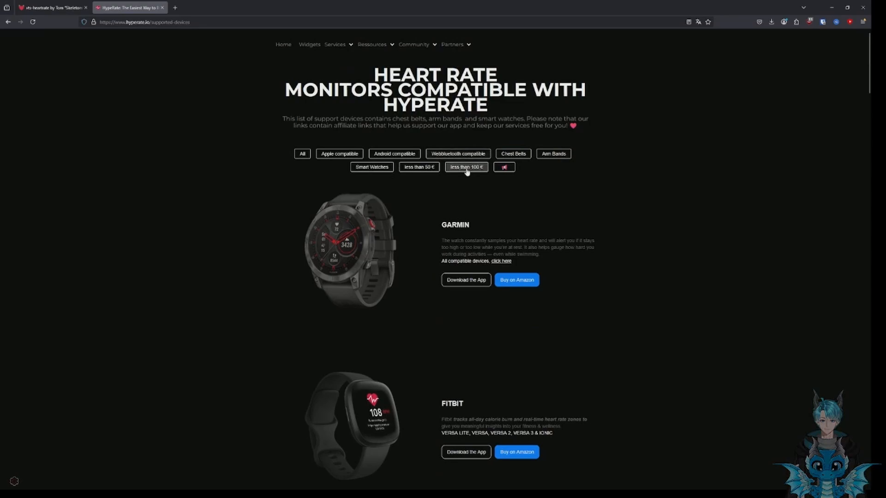
left_click(420, 169)
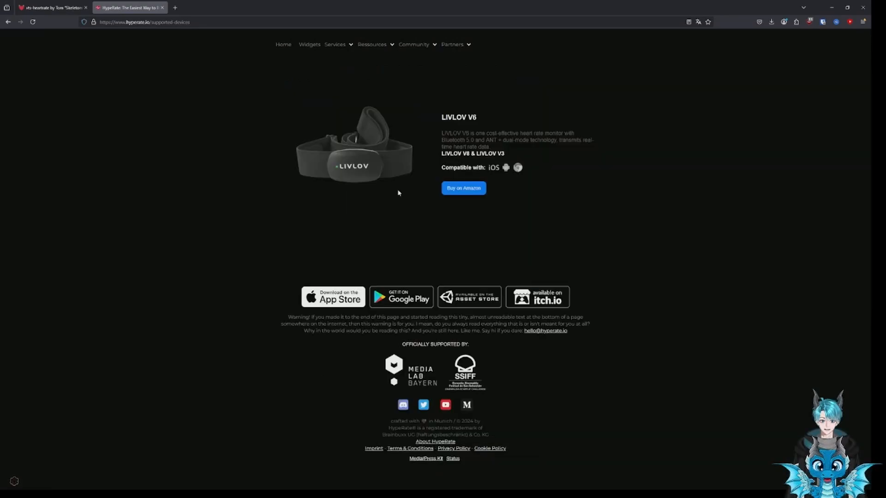